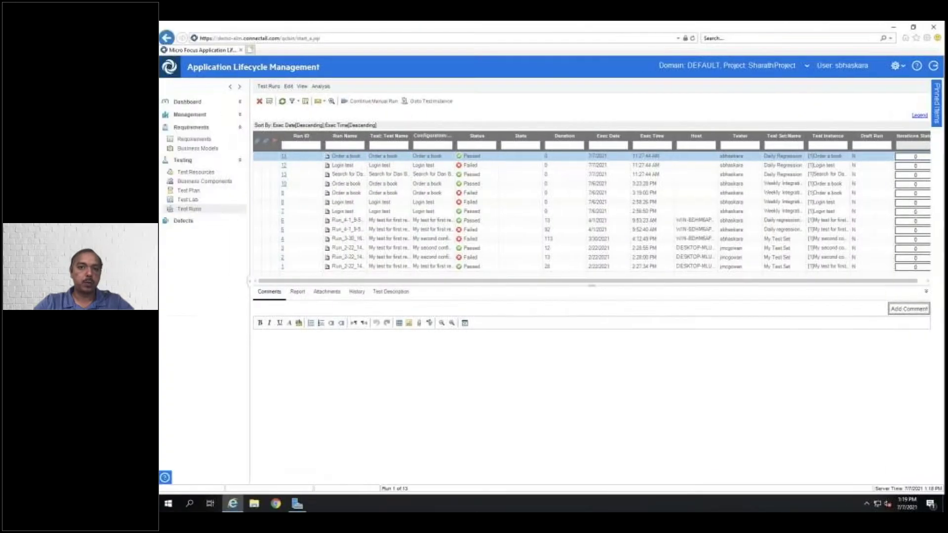
pyautogui.press('super+Tab')
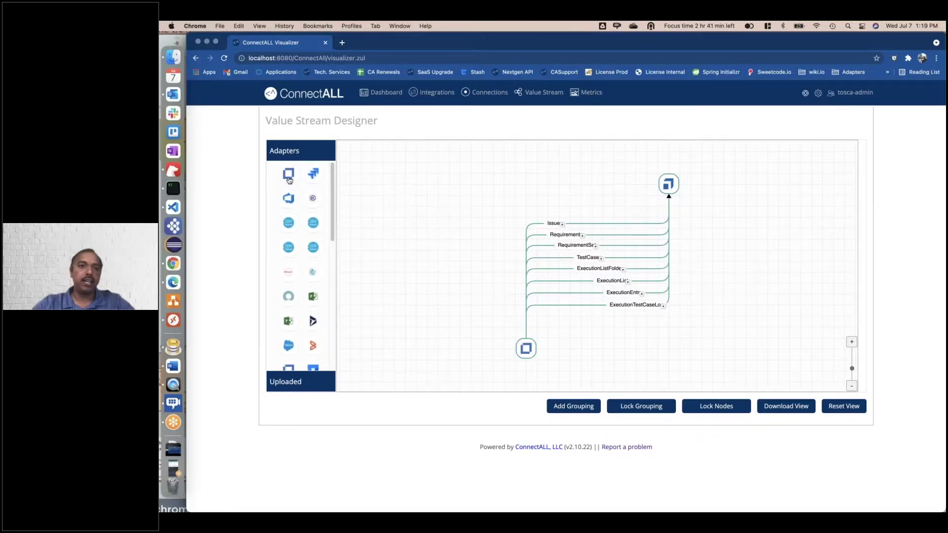
# - Review the ALM test runs, then drop a Micro Focus ALM adapter node onto the Value Stream Designer canvas
pyautogui.moveTo(288, 174); pyautogui.dragTo(745, 346)
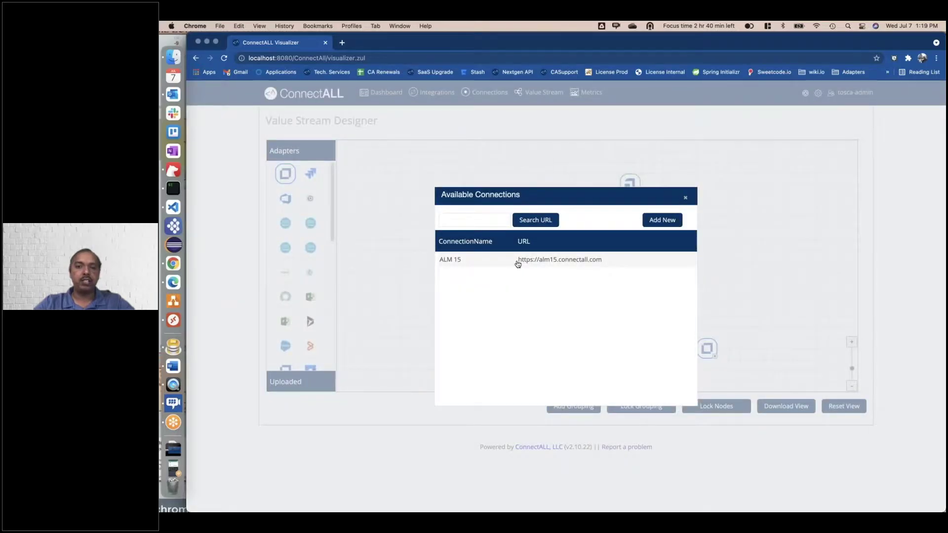
# - Assign the ALM 15 connection to the new node and link it to the top node with the label Issues2ALM
pyautogui.click(517, 262)
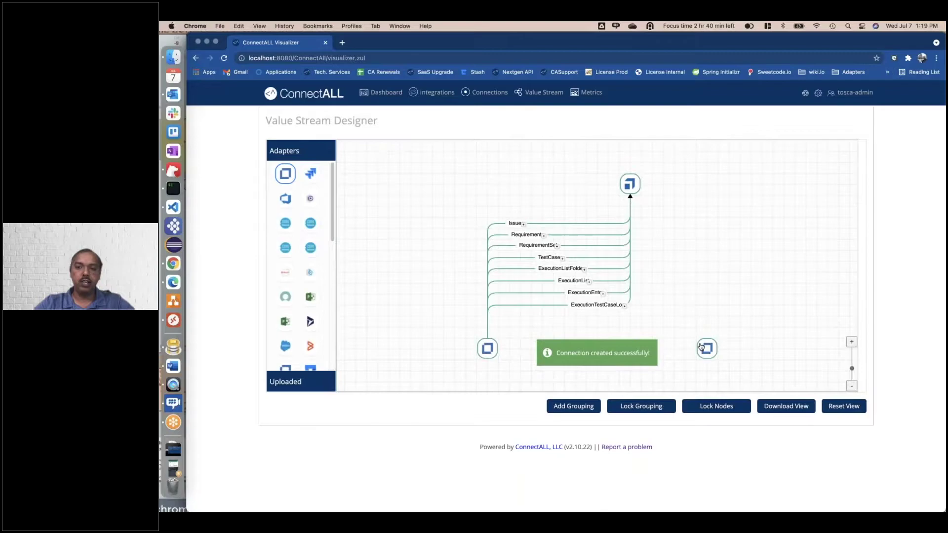
pyautogui.moveTo(700, 347); pyautogui.dragTo(650, 201)
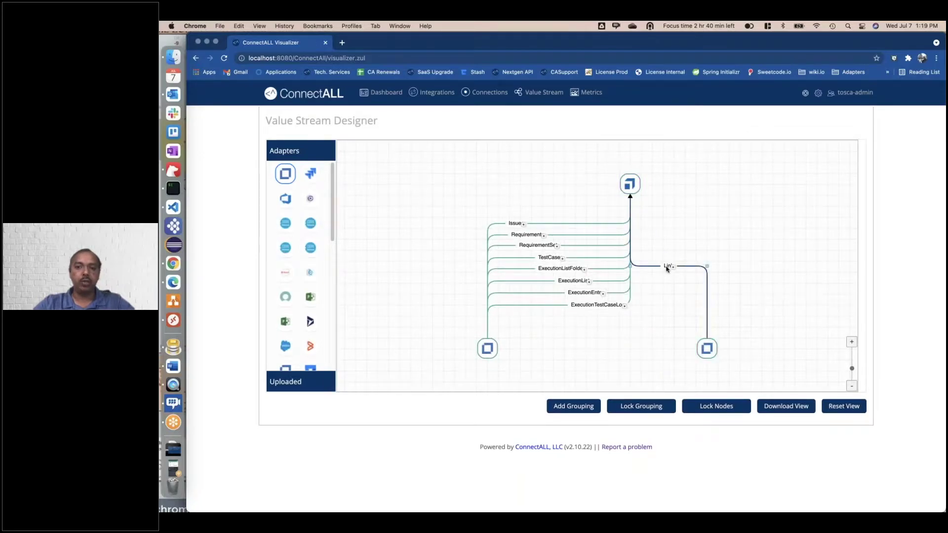
pyautogui.doubleClick(667, 267)
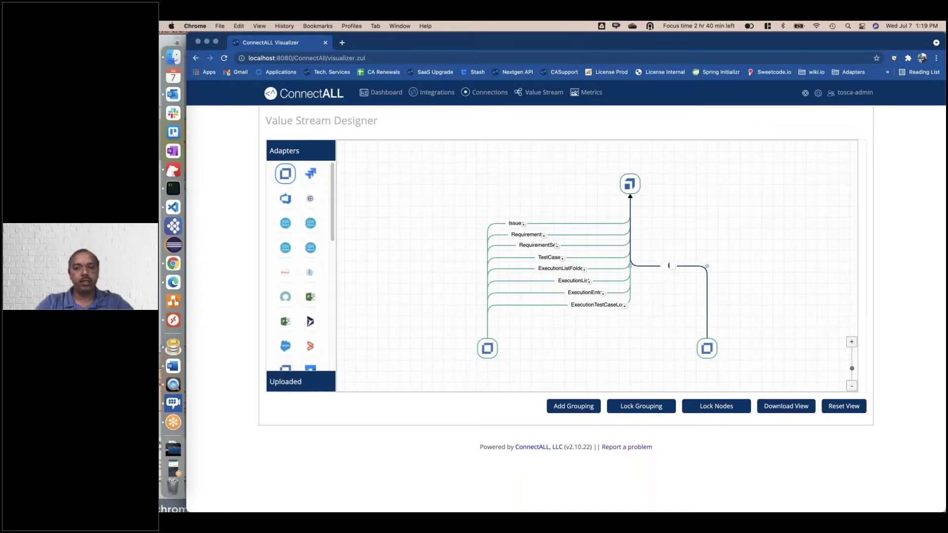
pyautogui.write('Issues2ALM')
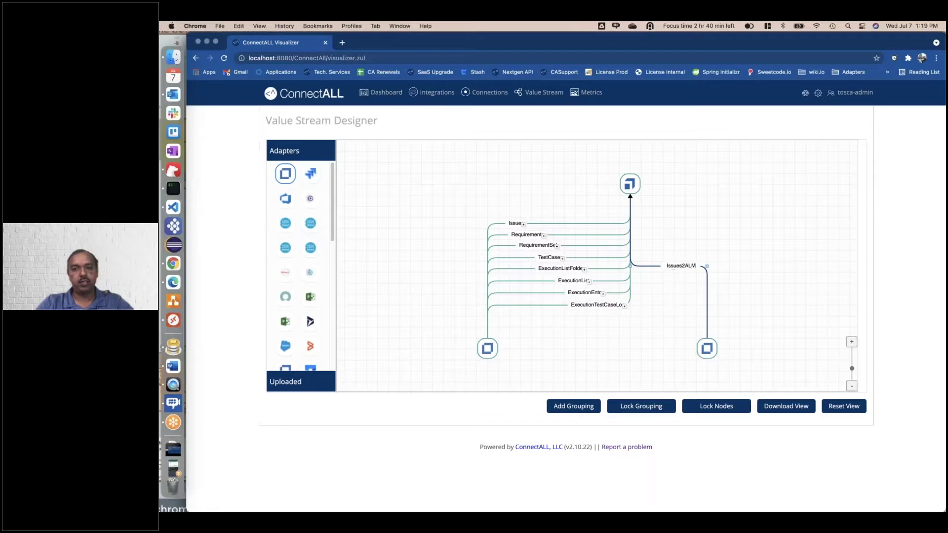
pyautogui.click(707, 257)
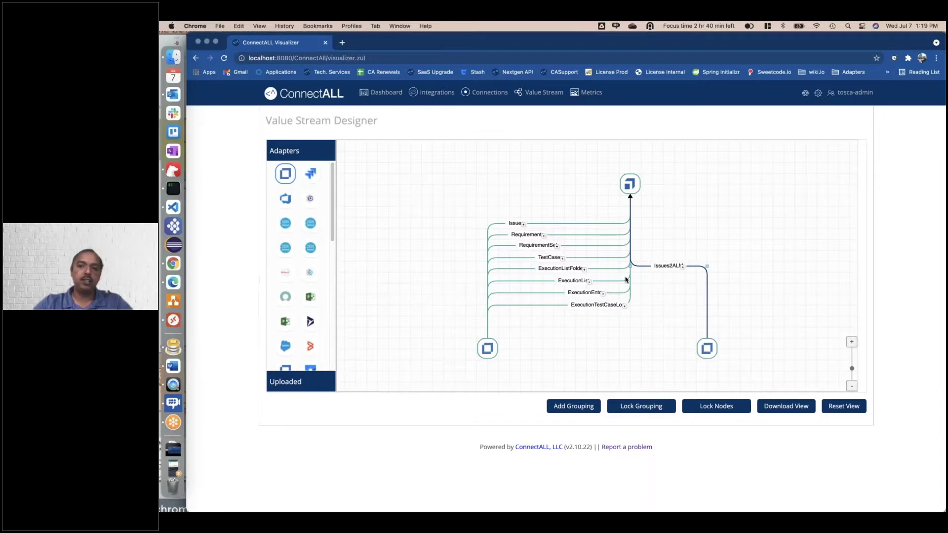
pyautogui.click(558, 249)
# - Review the RequirementSet link's mapping: ALM issue type Requirement and Flow Filter type-id[4]
pyautogui.click(557, 324)
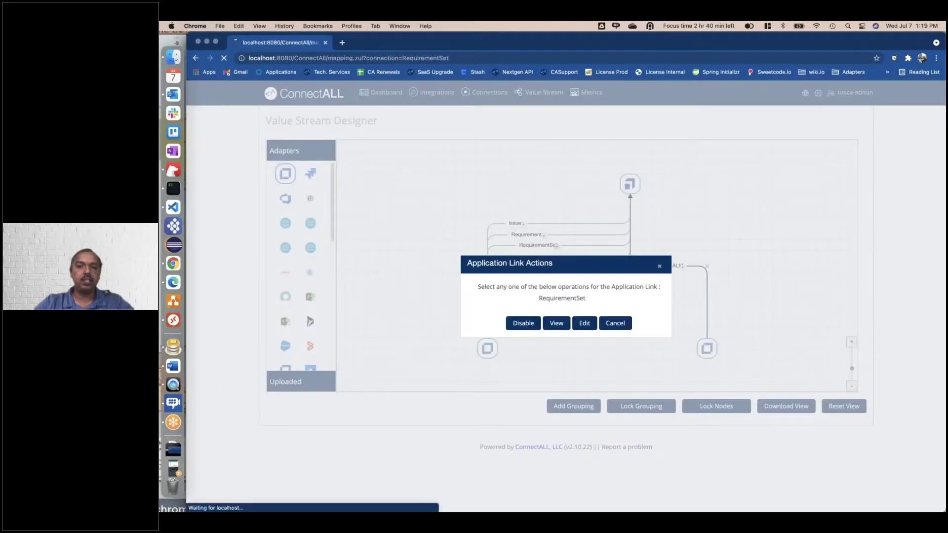
pyautogui.scroll(-5, 480, 236)
pyautogui.scroll(5, 484, 247)
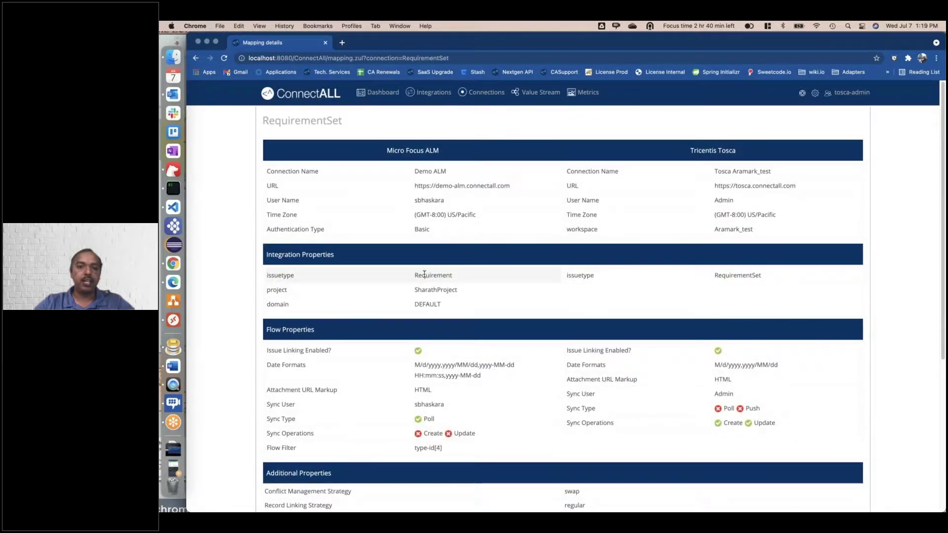
pyautogui.moveTo(416, 275); pyautogui.dragTo(452, 275)
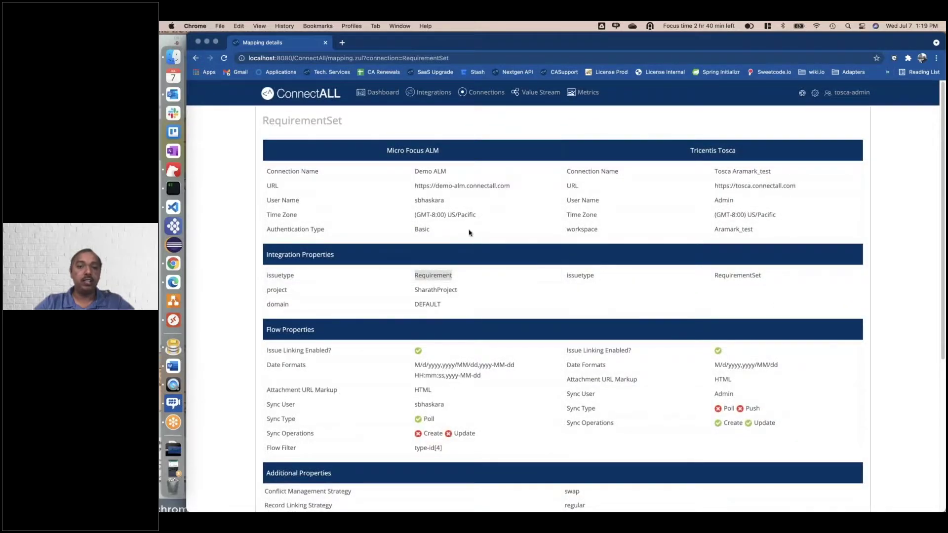
pyautogui.click(418, 447)
pyautogui.doubleClick(418, 447)
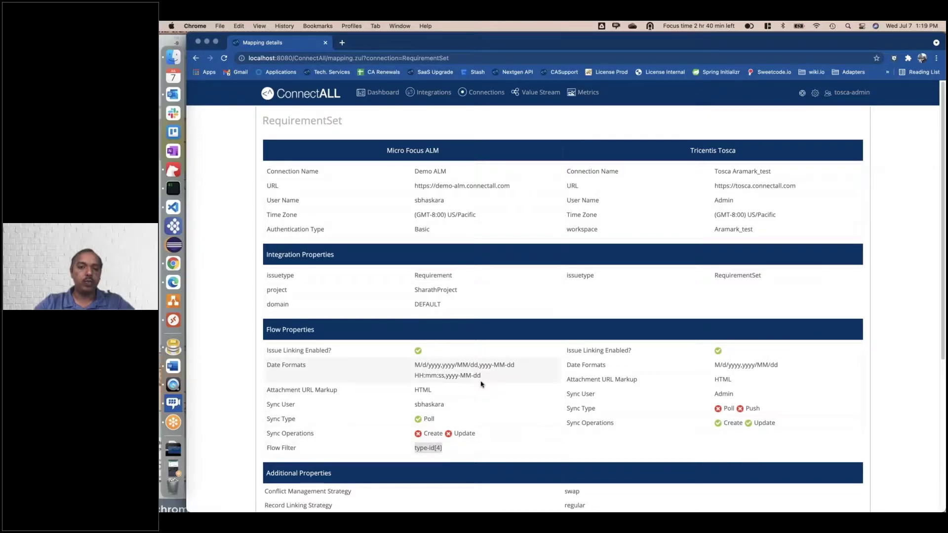
pyautogui.scroll(-6, 642, 368)
pyautogui.scroll(5, 642, 368)
pyautogui.scroll(2, 711, 271)
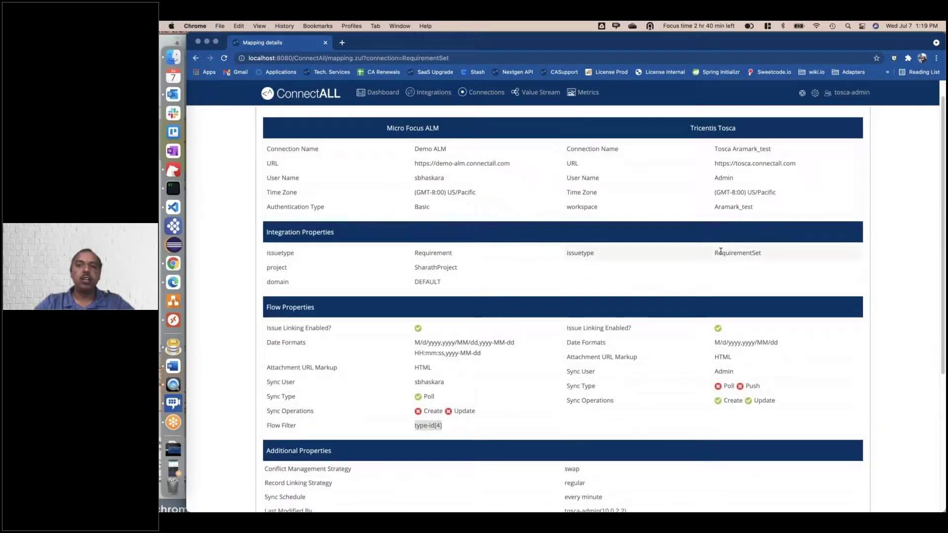
pyautogui.moveTo(721, 253); pyautogui.dragTo(761, 253)
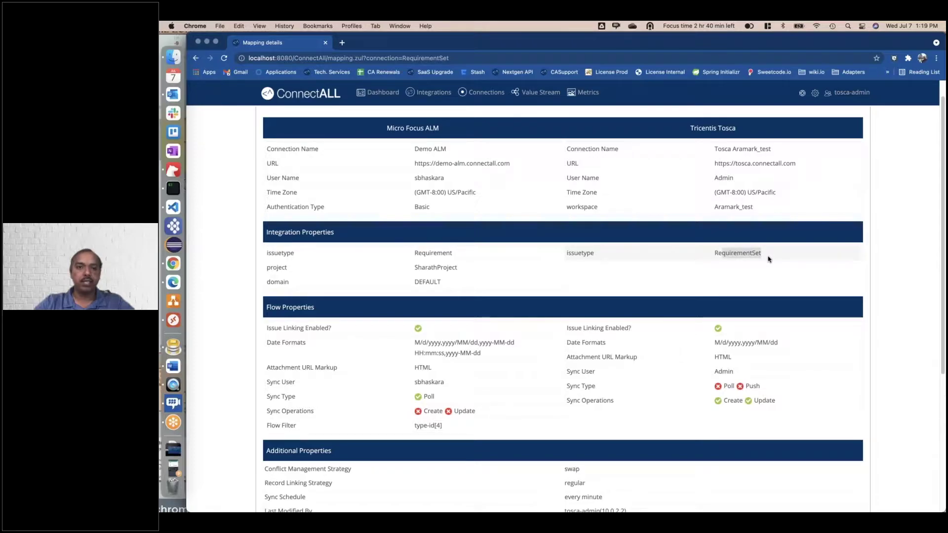
# - From the application links list, view the Requirements link's mapping details and its Flow Filter type-id[3]
pyautogui.click(440, 95)
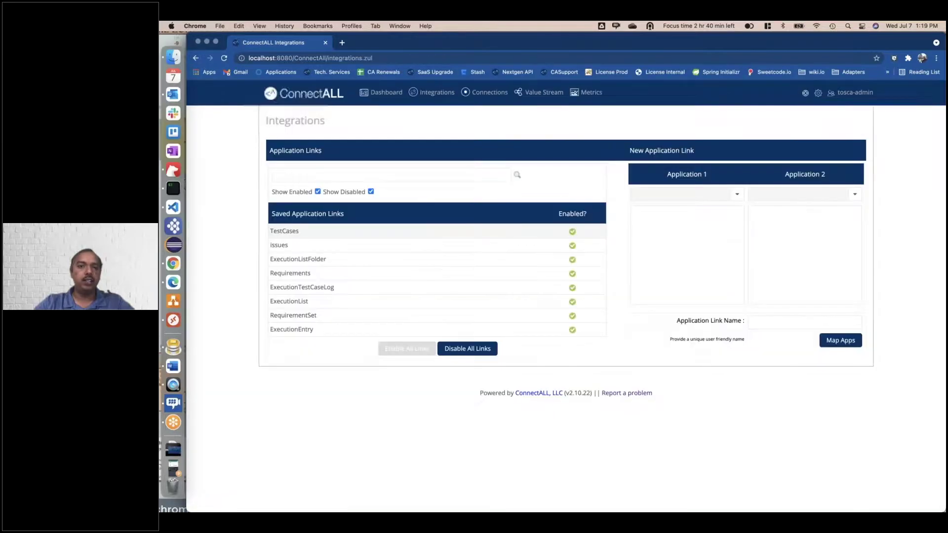
pyautogui.click(310, 275)
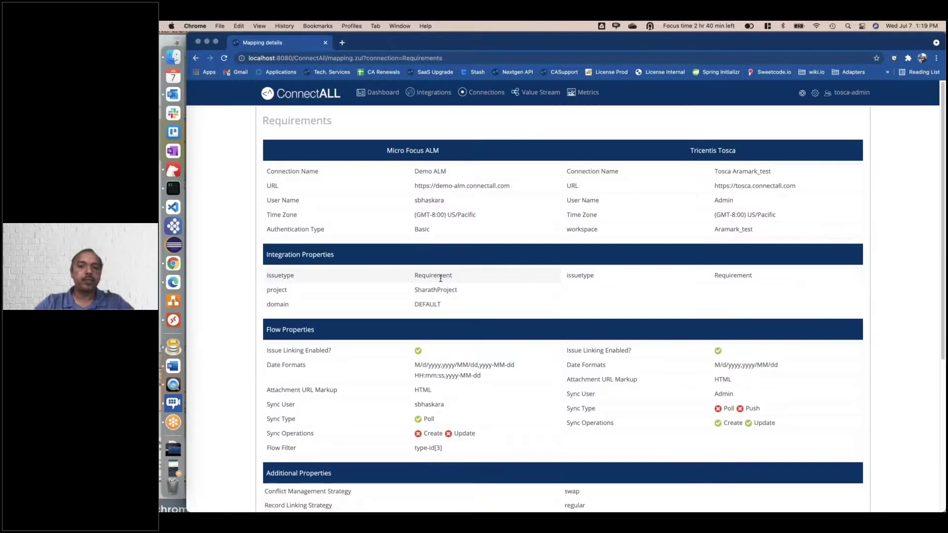
pyautogui.scroll(-2, 428, 416)
pyautogui.moveTo(428, 416); pyautogui.dragTo(441, 416)
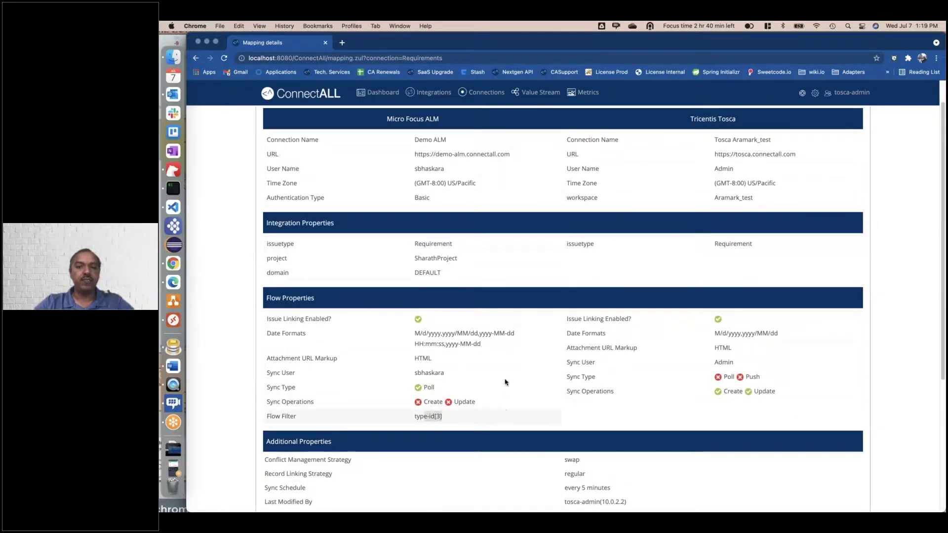
pyautogui.scroll(2, 505, 382)
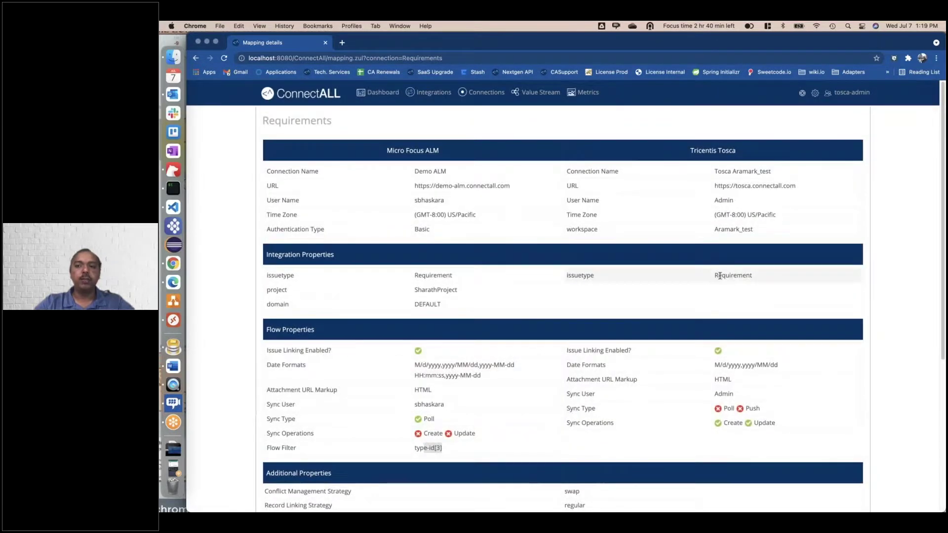
pyautogui.moveTo(751, 275); pyautogui.dragTo(718, 275)
pyautogui.scroll(-1, 719, 275)
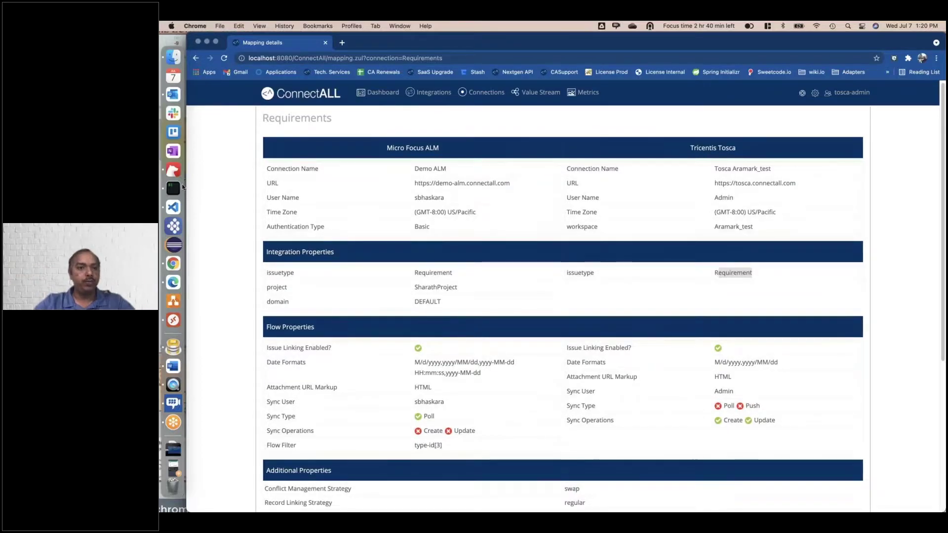
# - In ALM Requirements, collapse the Google Authentication and Checkout Process using Paypal folders and start a requirement under Webinar-Test
pyautogui.hotkey('ctrl', 'Right')
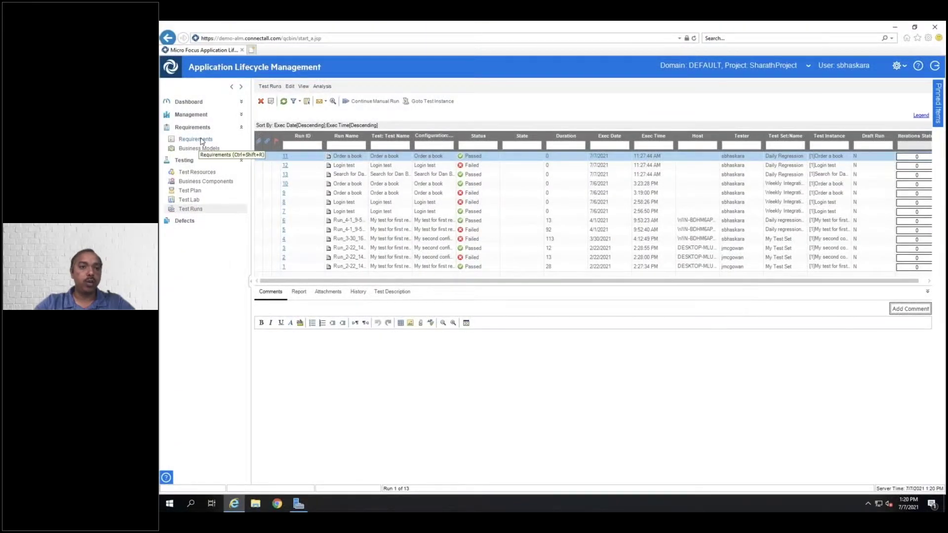
pyautogui.click(200, 141)
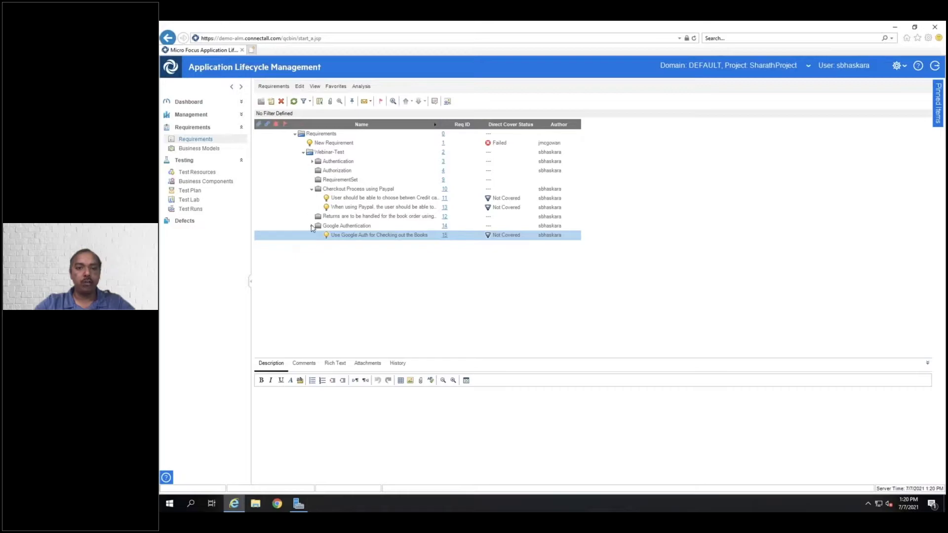
pyautogui.click(311, 227)
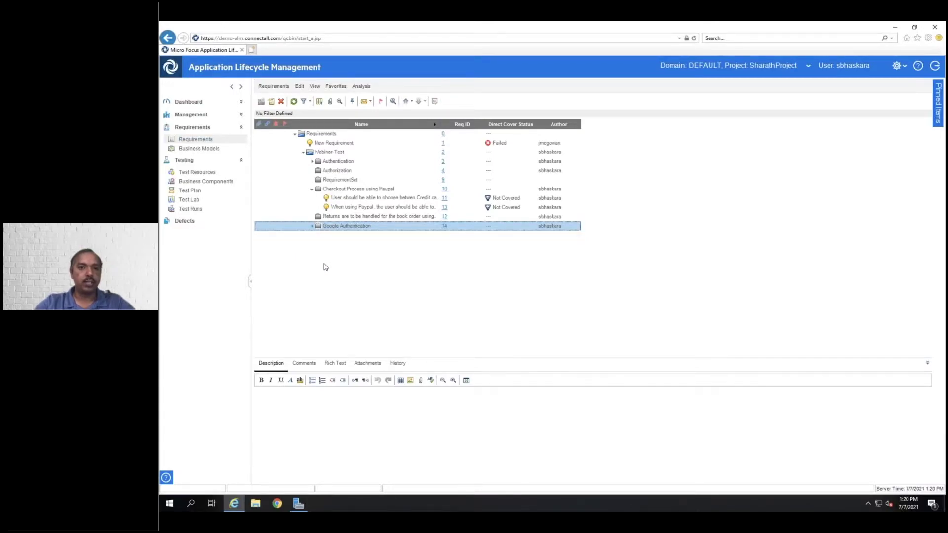
pyautogui.click(312, 189)
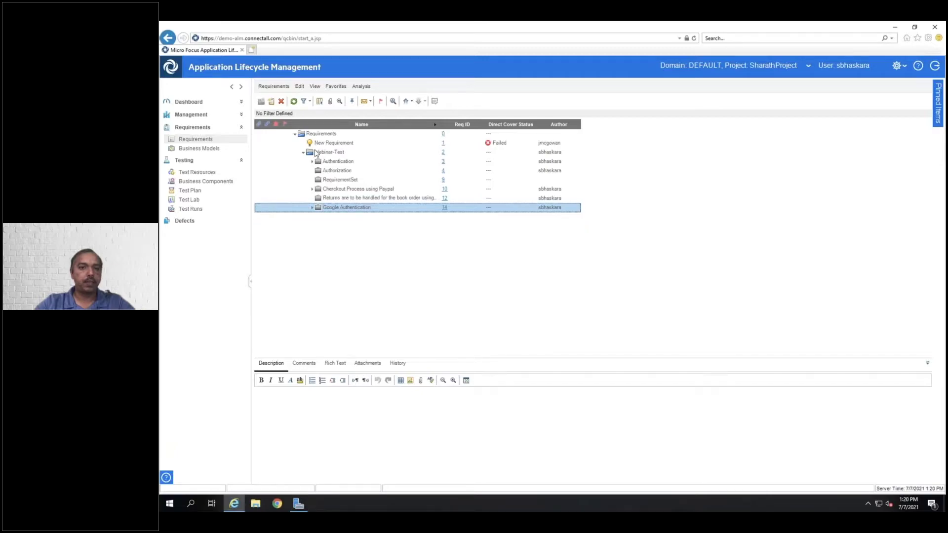
pyautogui.click(315, 153)
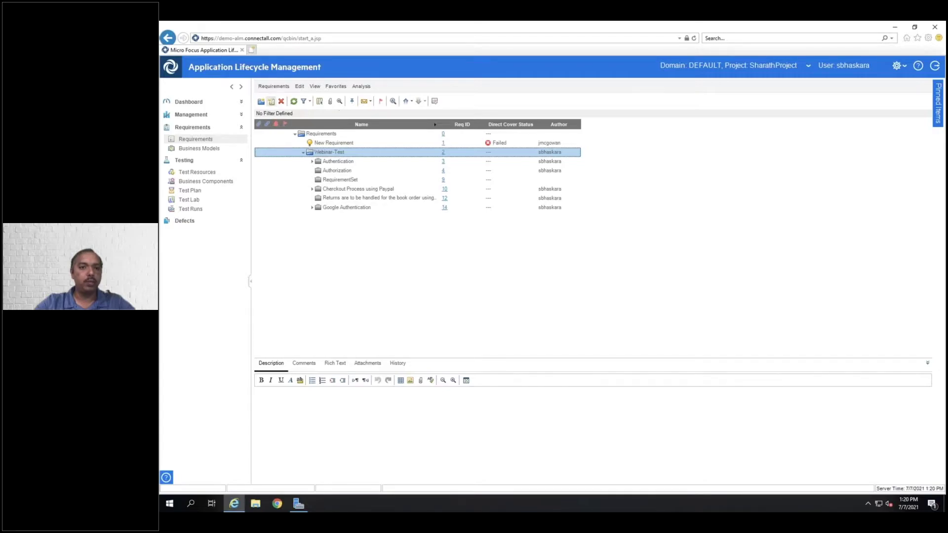
pyautogui.click(271, 101)
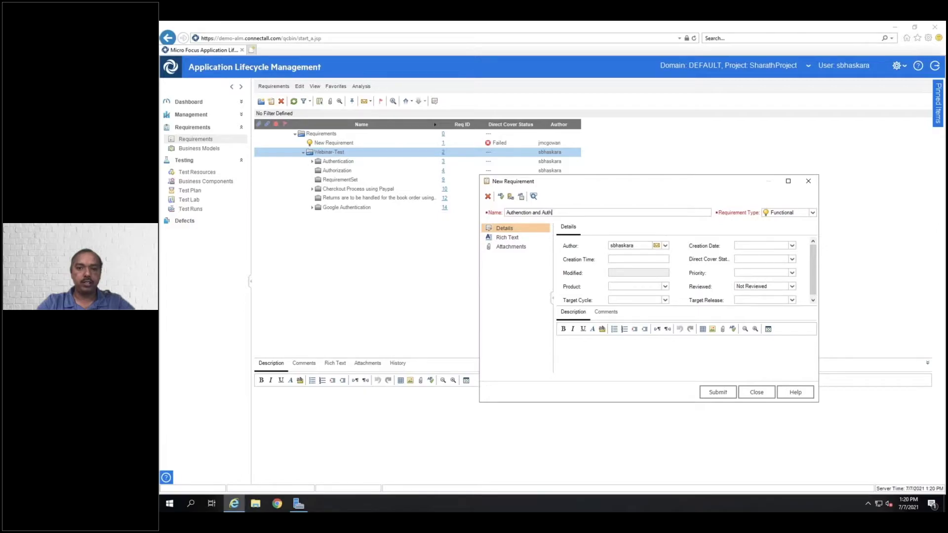
# - Finish the name 'Authendion and Authorization using External IDP', set the type to Business, and submit it
pyautogui.write('riza')
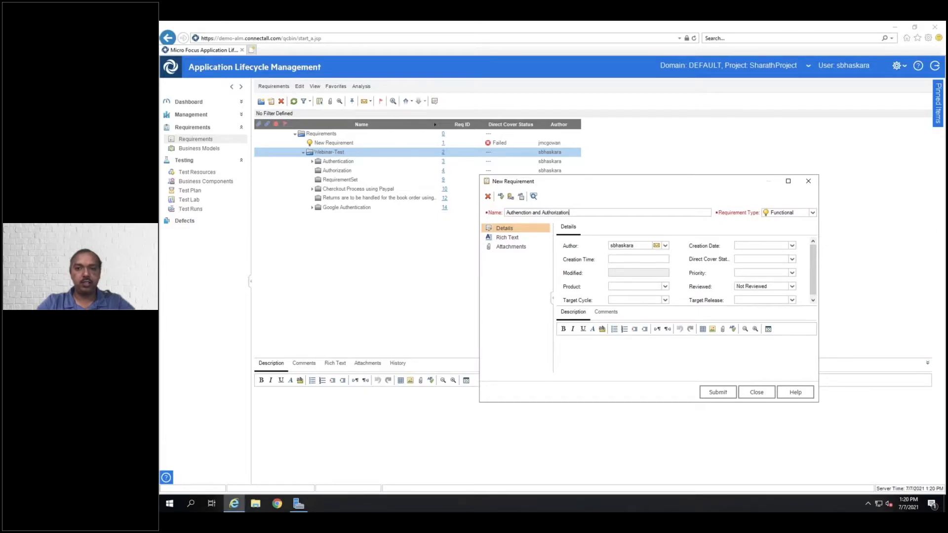
pyautogui.write('tion')
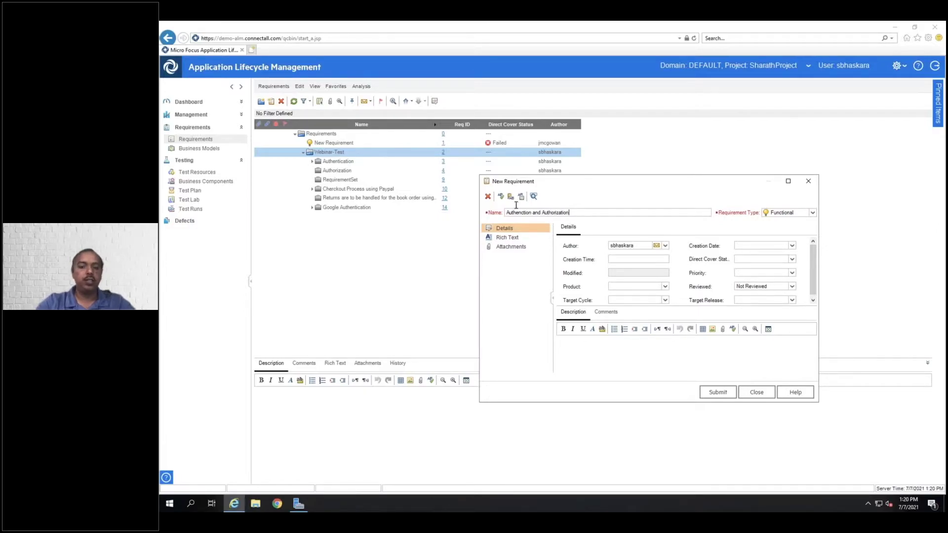
pyautogui.write(' using S')
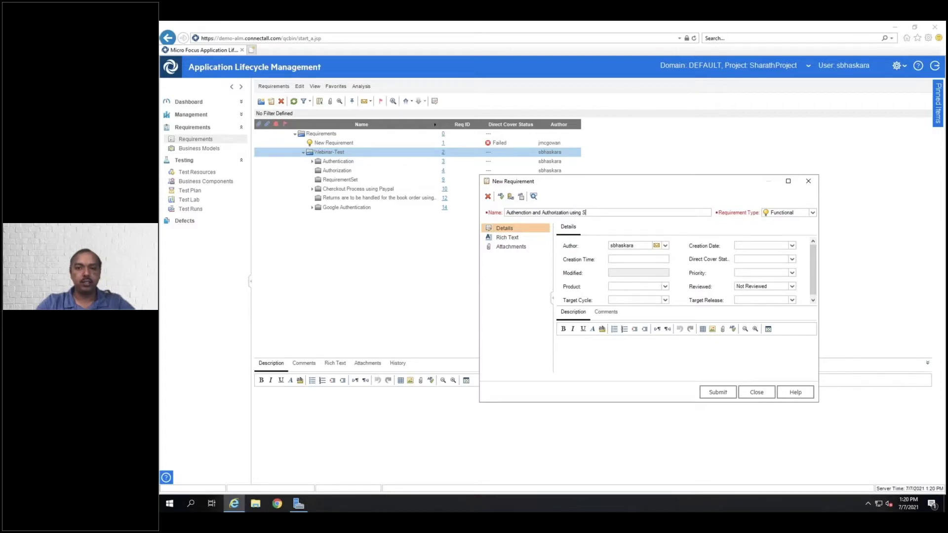
pyautogui.press('BackSpace')
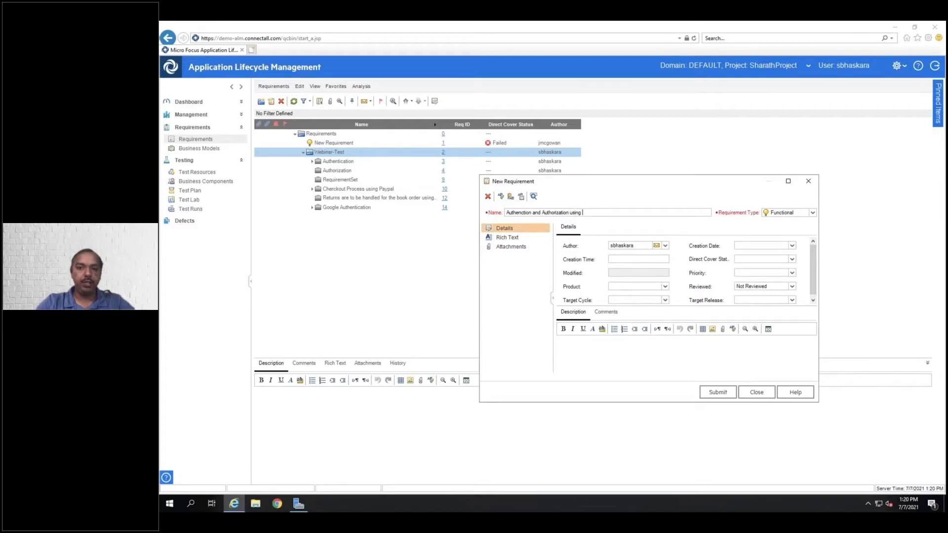
pyautogui.write('IP')
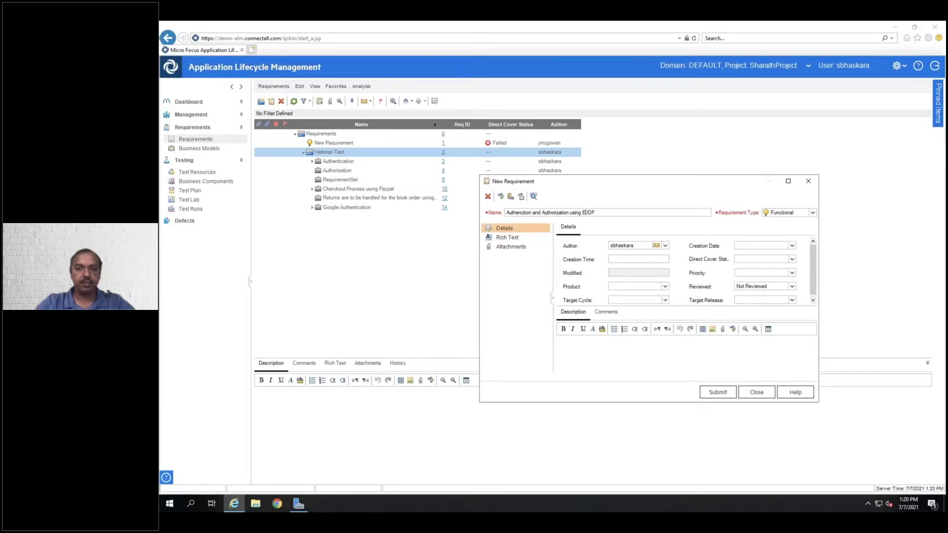
pyautogui.write('xternal')
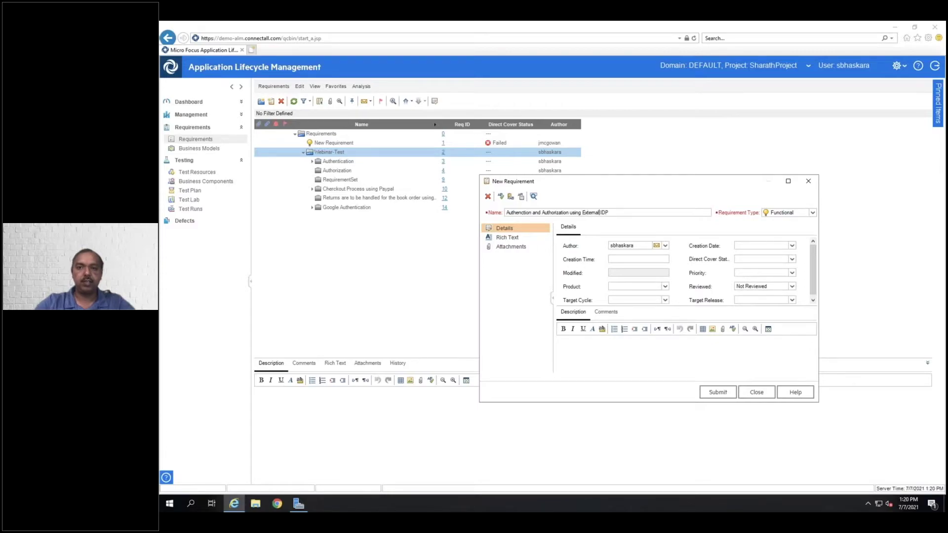
pyautogui.click(812, 213)
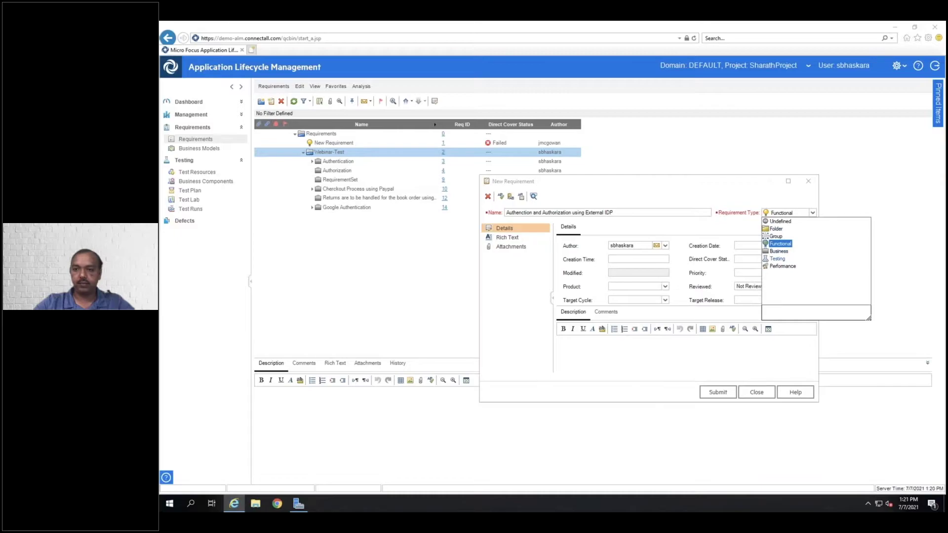
pyautogui.click(778, 252)
pyautogui.click(717, 393)
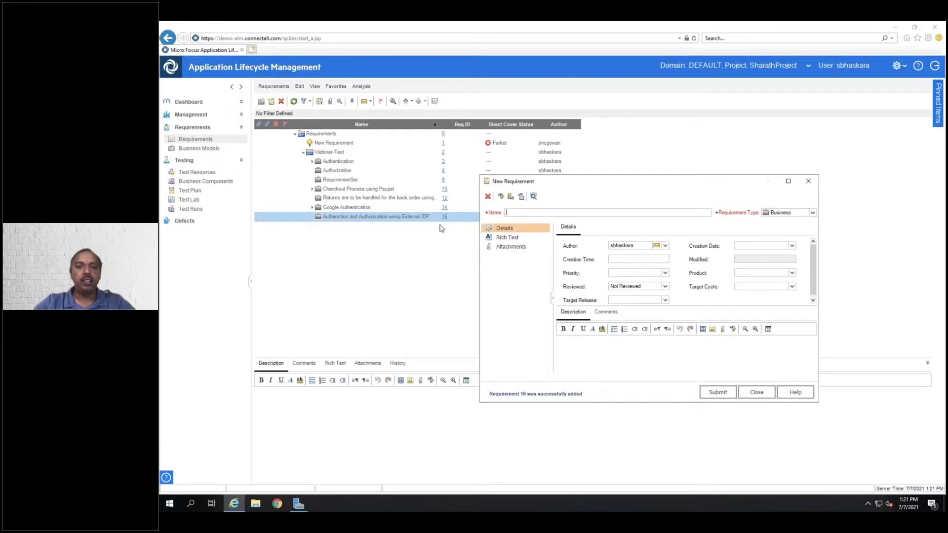
# - Submit the Functional requirement 'Authenticate using PingFederate', close the form, and select the External IDP requirement
pyautogui.click(670, 211)
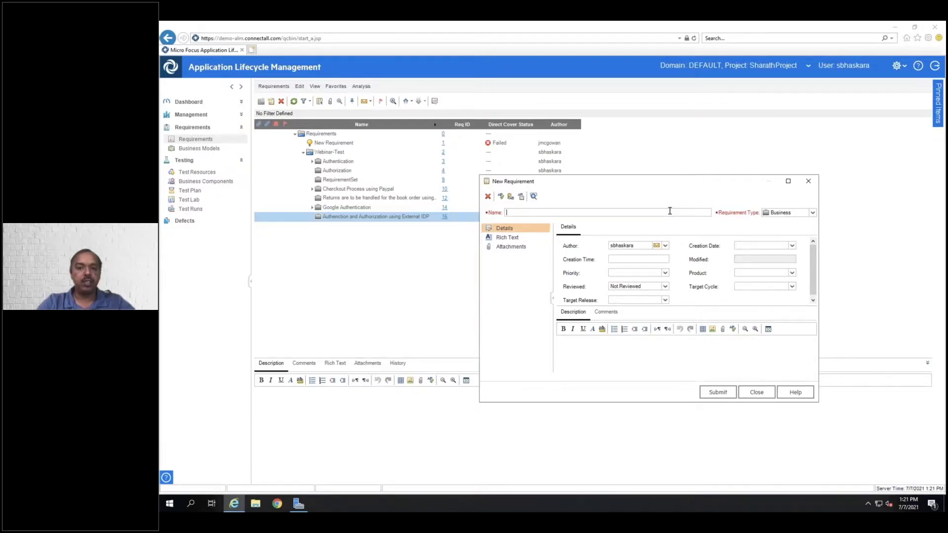
pyautogui.write('Authen')
pyautogui.write('tication')
pyautogui.press('BackSpace')
pyautogui.press('BackSpace')
pyautogui.write('using Pig')
pyautogui.press('BackSpace')
pyautogui.write('ngFe')
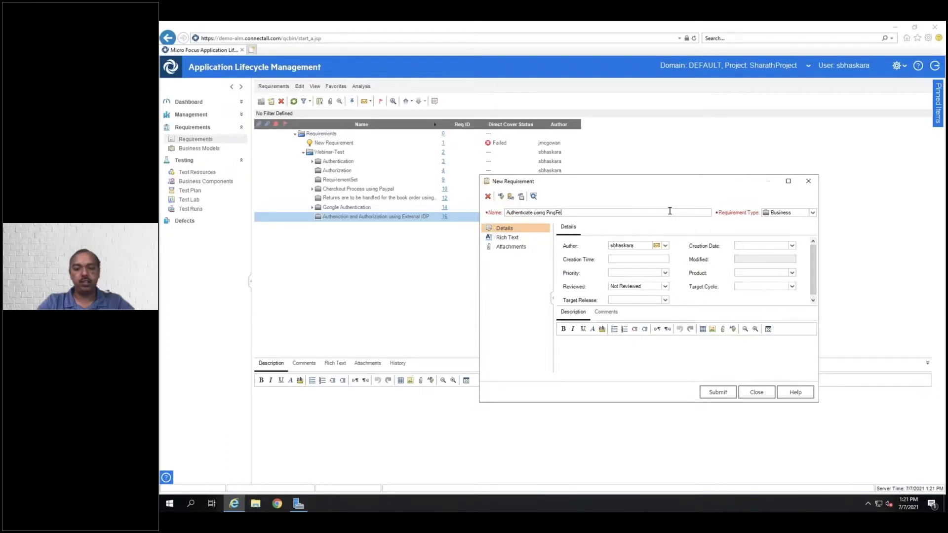
pyautogui.write('derate')
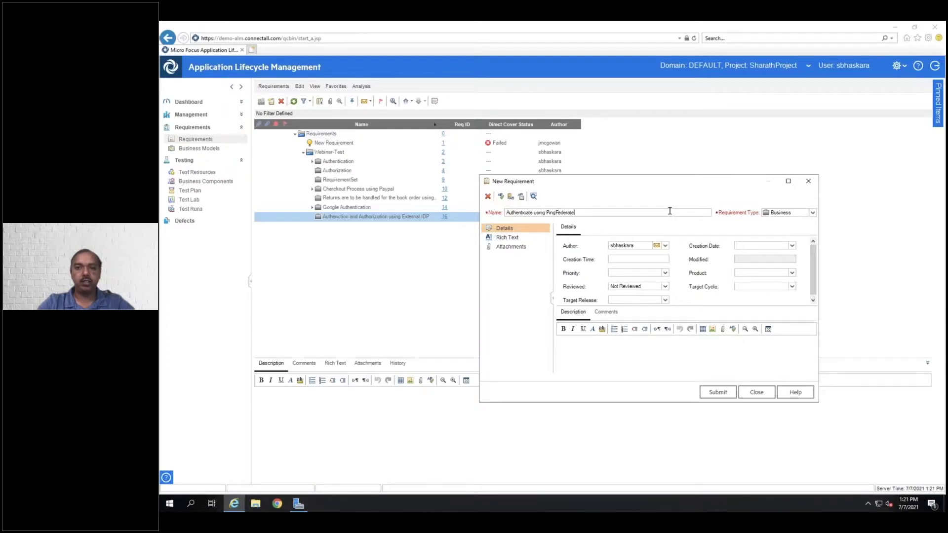
pyautogui.click(812, 213)
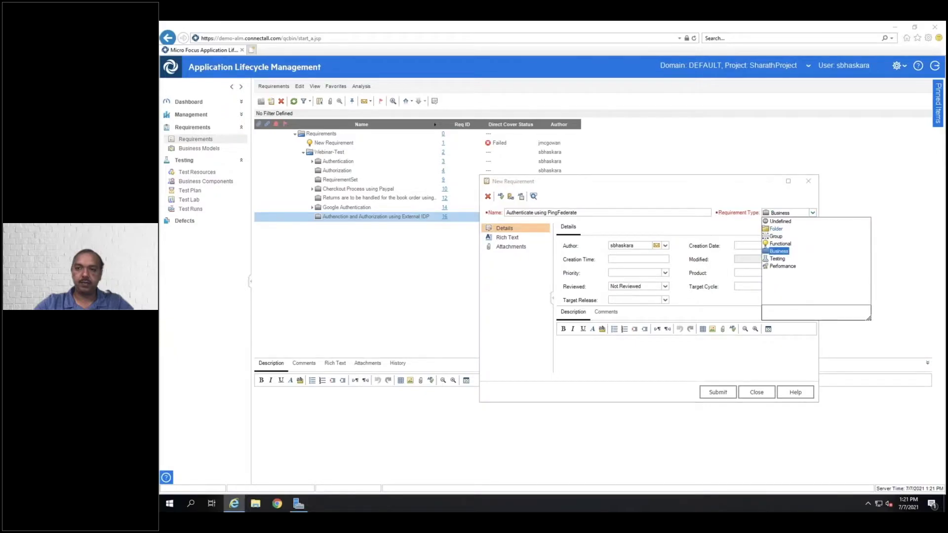
pyautogui.click(777, 244)
pyautogui.click(718, 393)
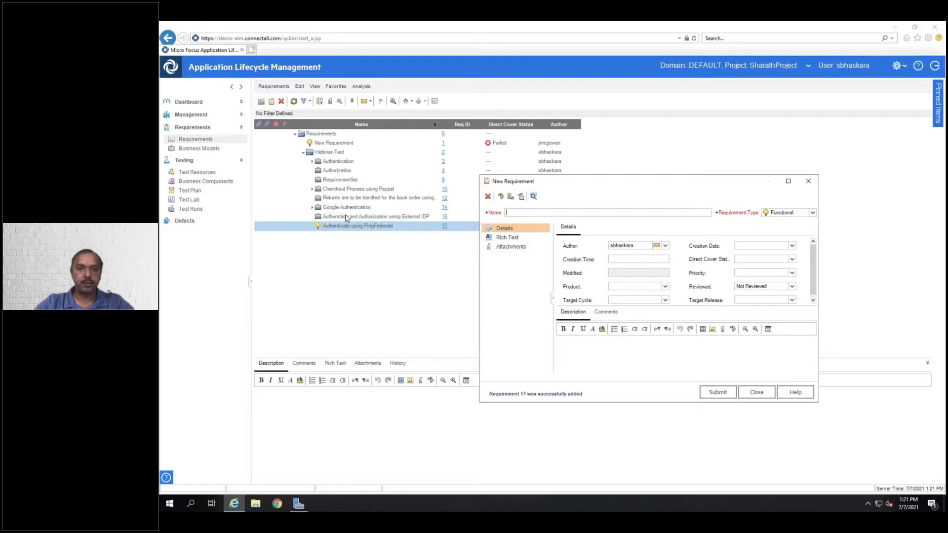
pyautogui.click(757, 393)
pyautogui.click(325, 217)
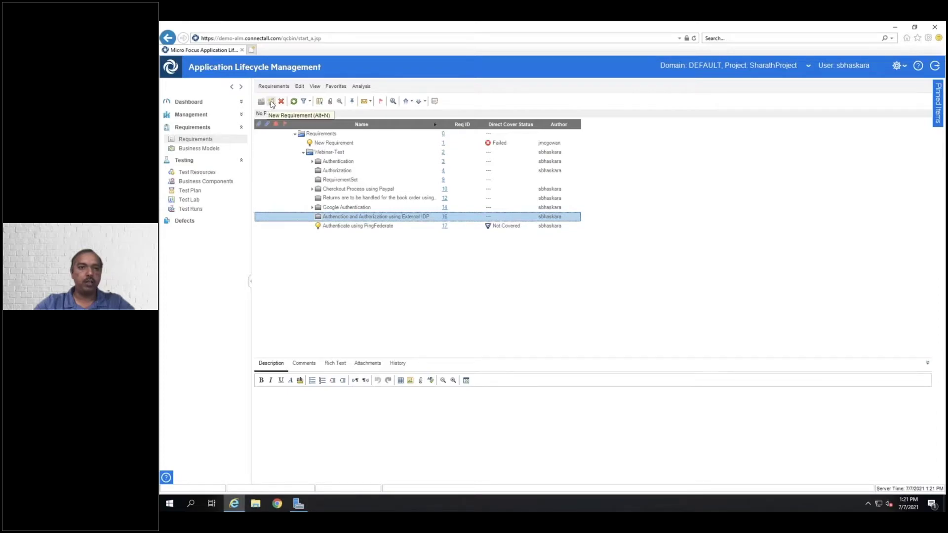
# - Create the child requirement 'Authenticate using Okta' and close the new-requirement form
pyautogui.click(271, 101)
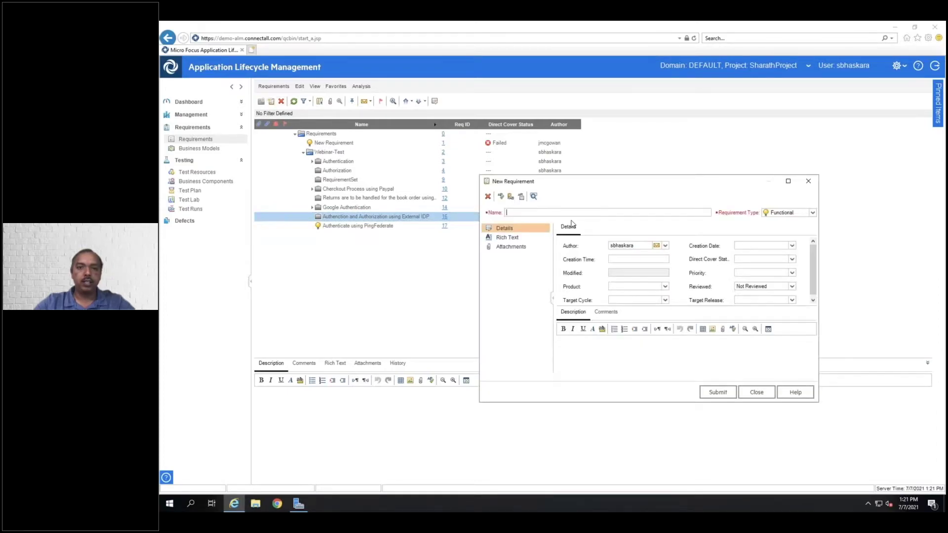
pyautogui.write('A')
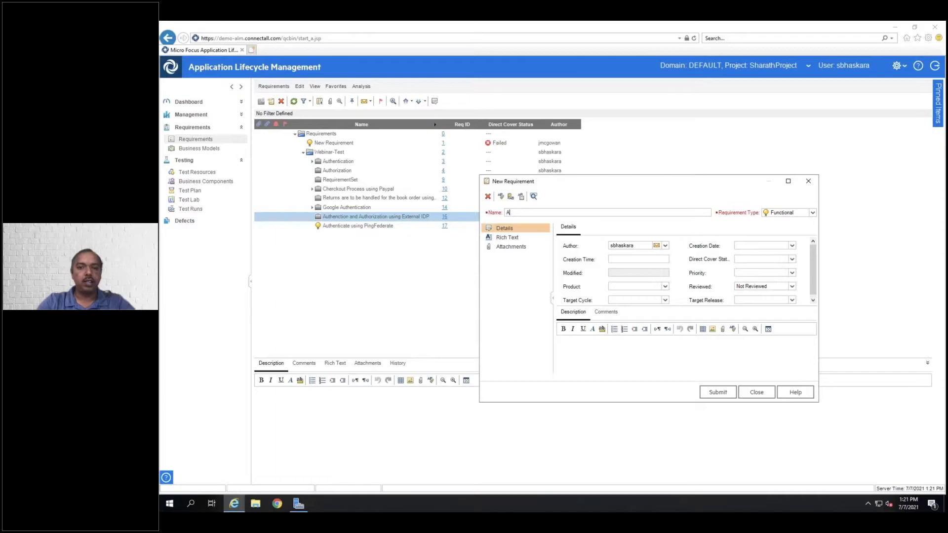
pyautogui.write('uthenticat')
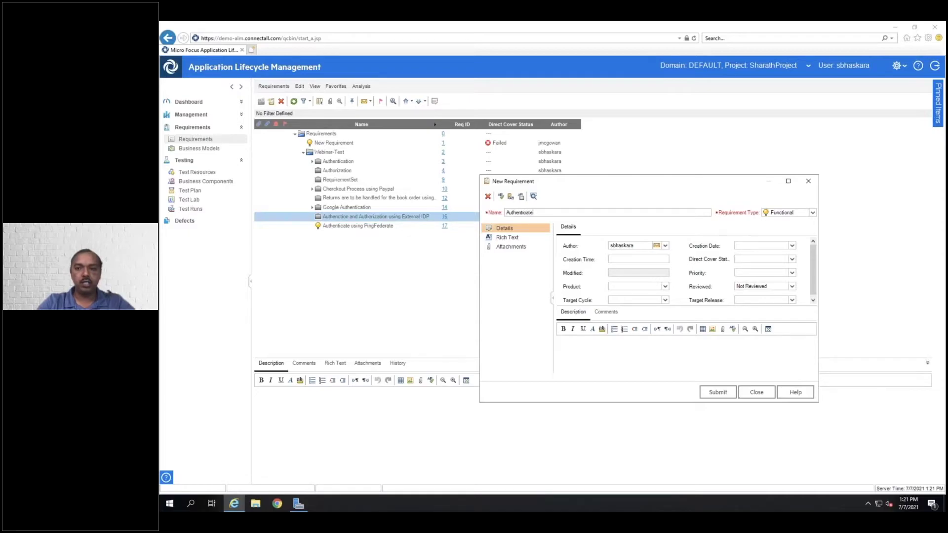
pyautogui.write('e')
pyautogui.write(' usug')
pyautogui.press('BackSpace')
pyautogui.press('BackSpace')
pyautogui.press('BackSpace')
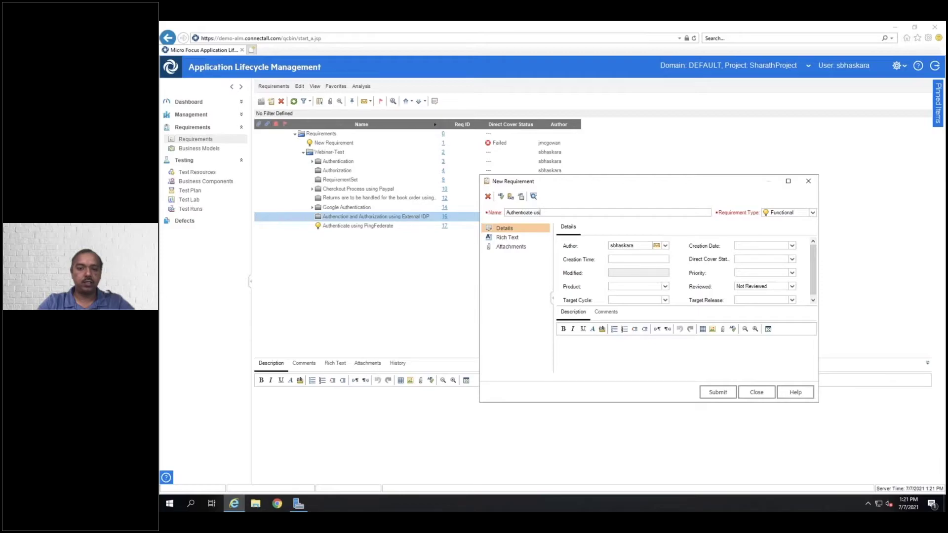
pyautogui.write('ing Okta')
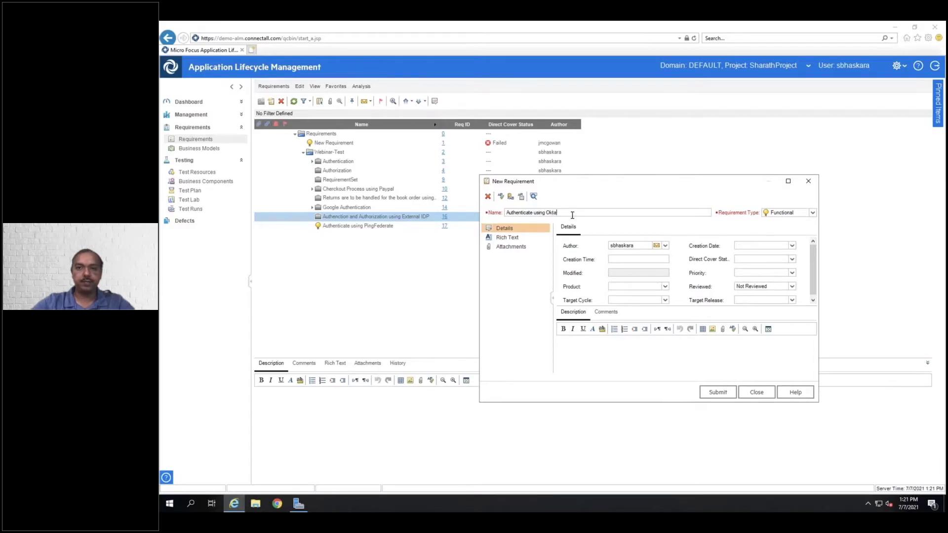
pyautogui.click(719, 393)
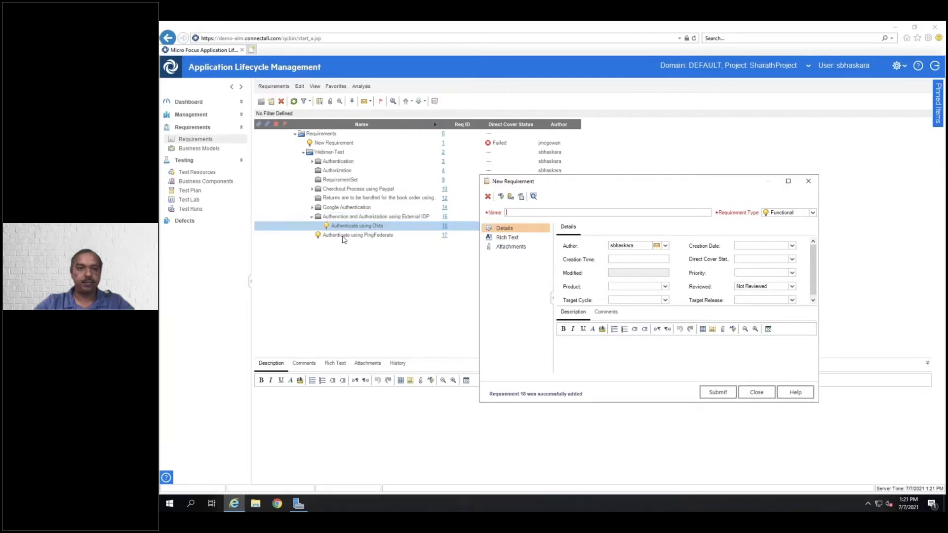
pyautogui.click(756, 393)
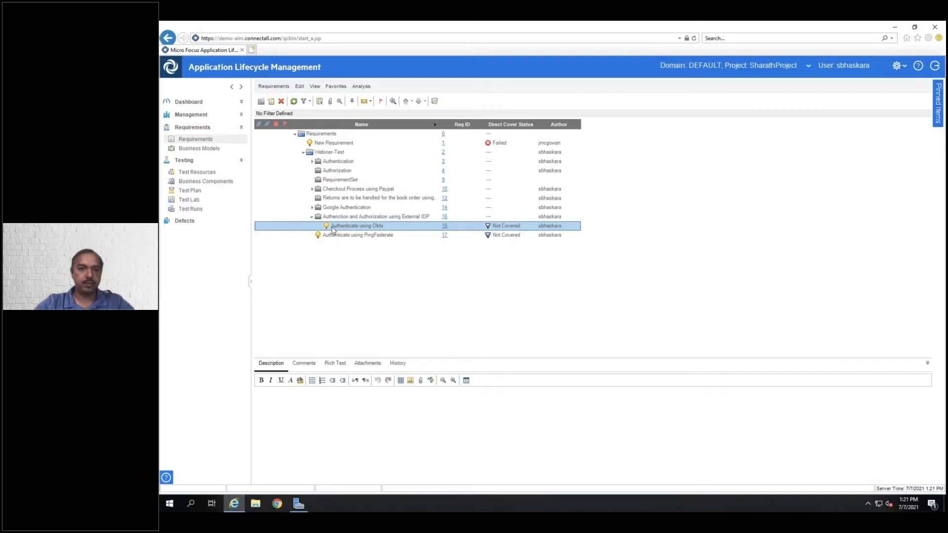
# - Move the PingFederate requirement under the External IDP requirement, confirming the move
pyautogui.moveTo(329, 234); pyautogui.dragTo(340, 218)
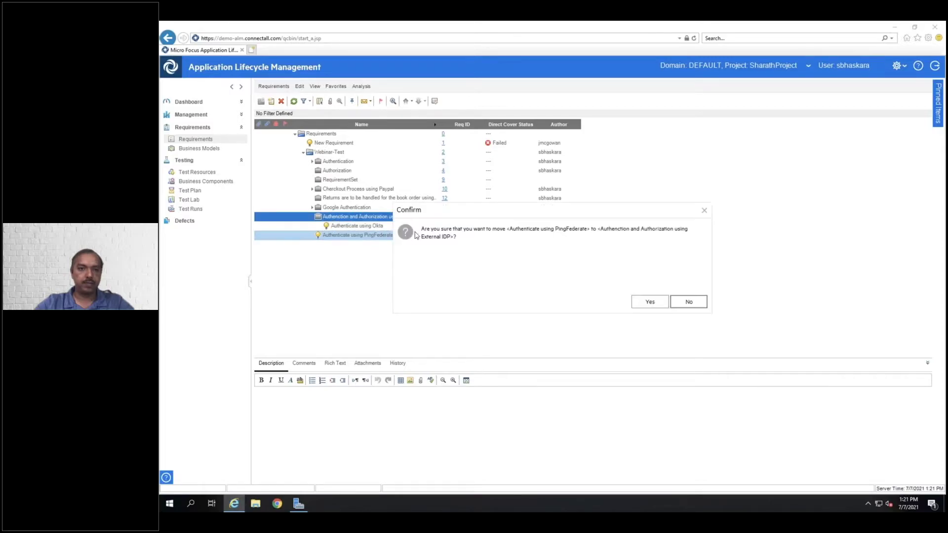
pyautogui.click(650, 301)
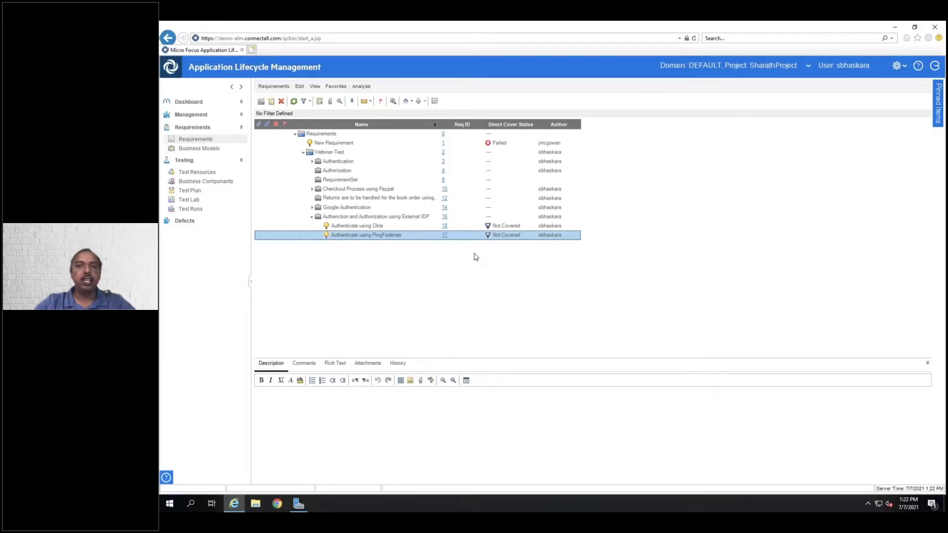
pyautogui.hotkey('ctrl', 'Left')
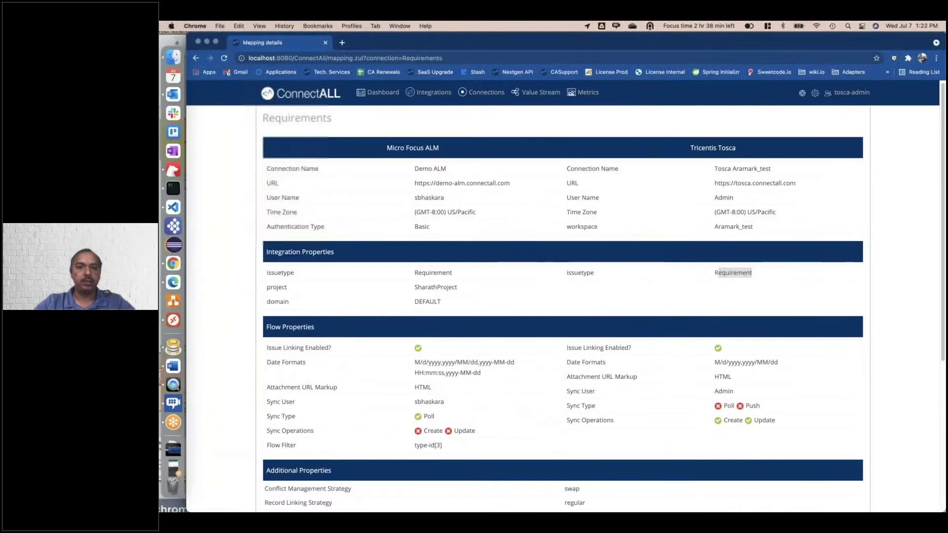
# - From the dashboard, Sync Now the RequirementSet link, then the Requirements link on page 2 of scheduled links
pyautogui.click(393, 95)
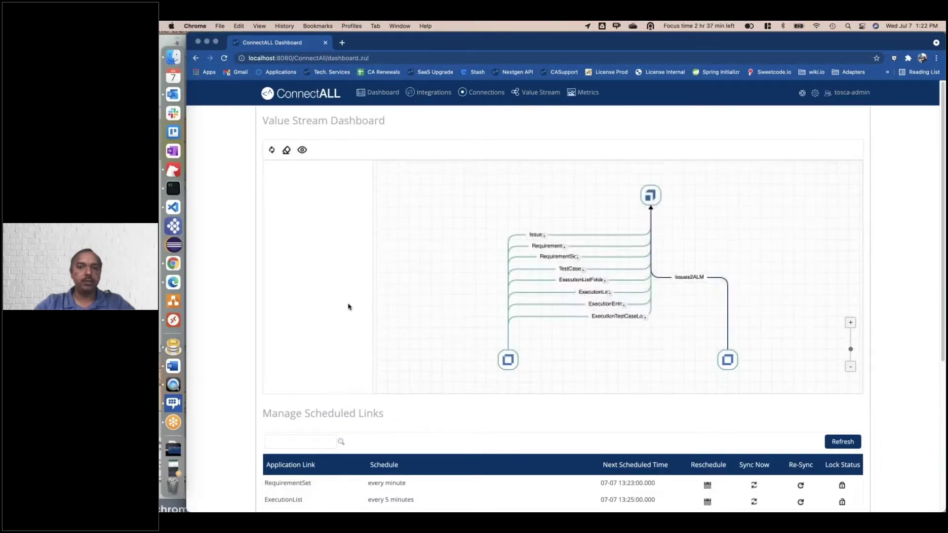
pyautogui.scroll(-3, 348, 307)
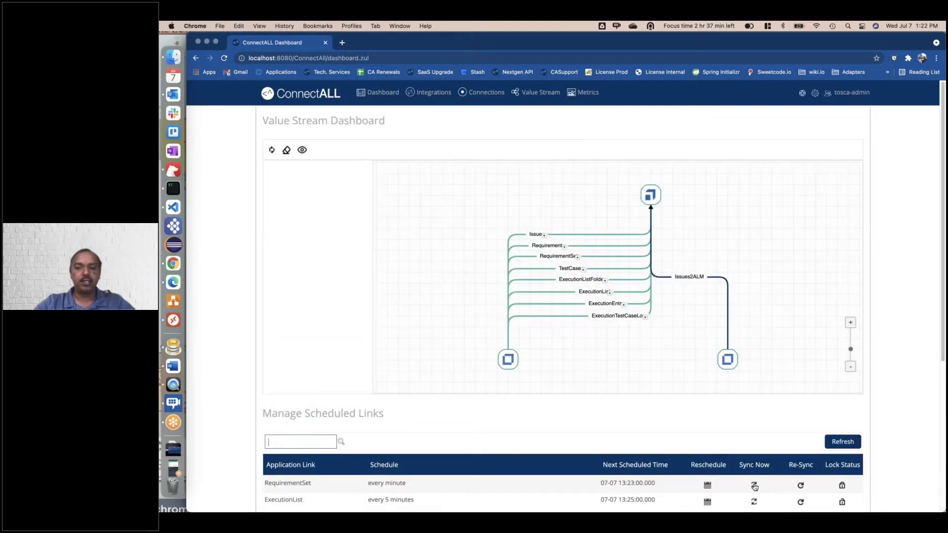
pyautogui.click(759, 488)
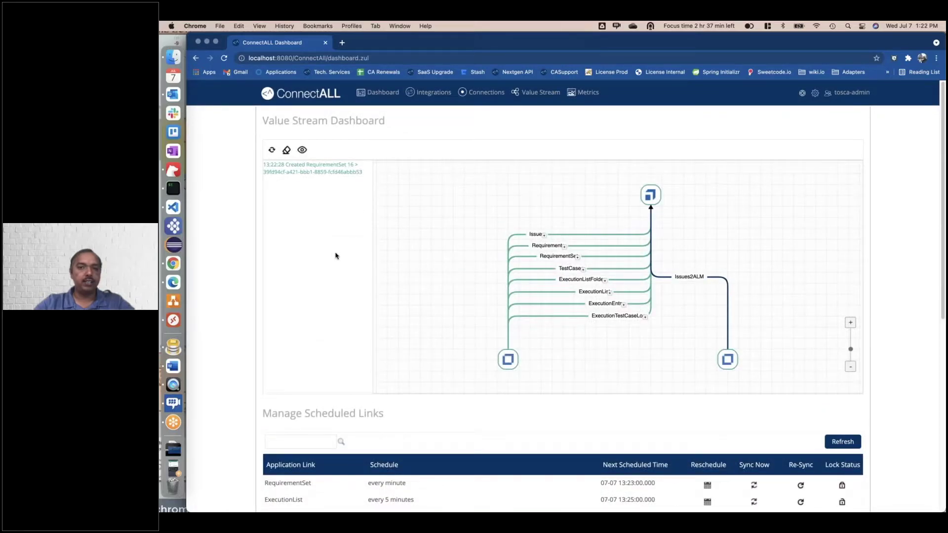
pyautogui.scroll(-5, 335, 256)
pyautogui.click(337, 343)
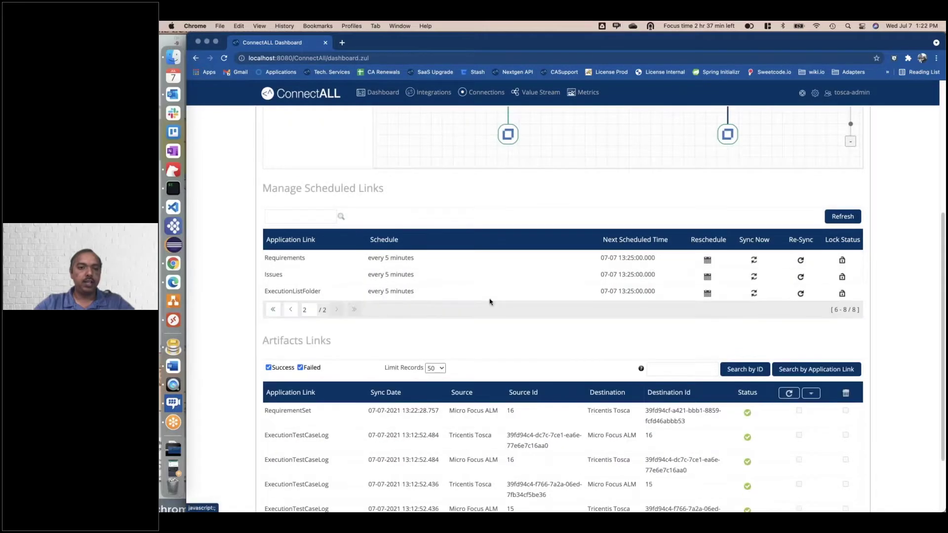
pyautogui.click(753, 260)
pyautogui.scroll(5, 280, 167)
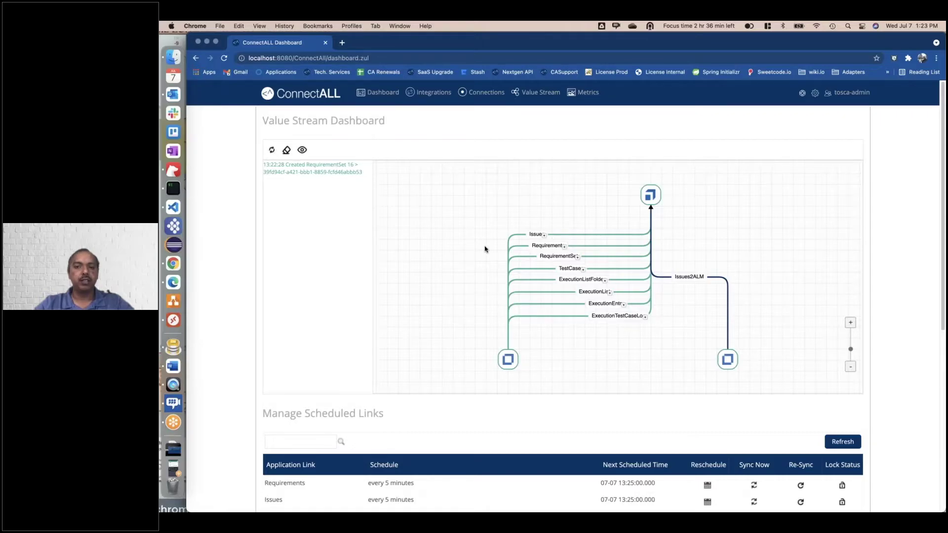
# - Create the test 'Test PingFederate Authentication' in the Webinar-test folder of the ALM Test Plan
pyautogui.hotkey('ctrl', 'Right')
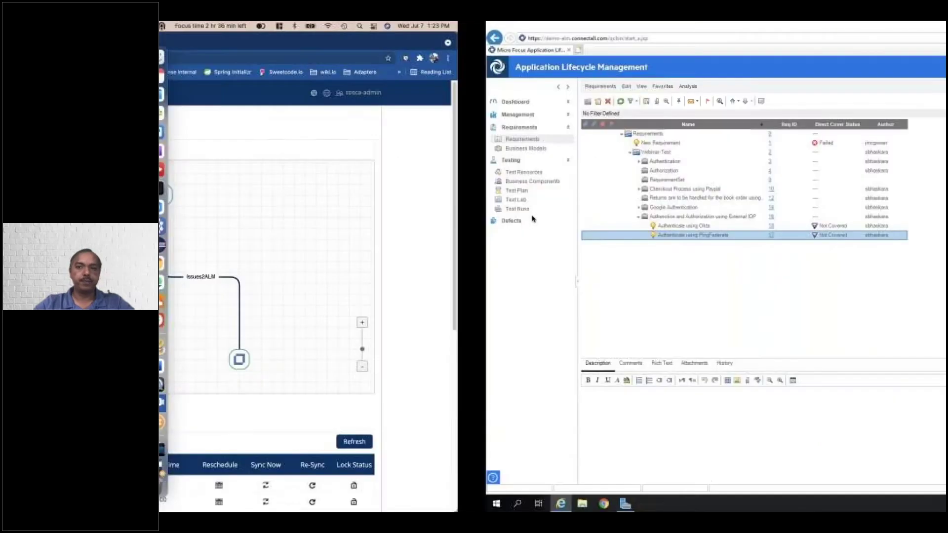
pyautogui.click(185, 191)
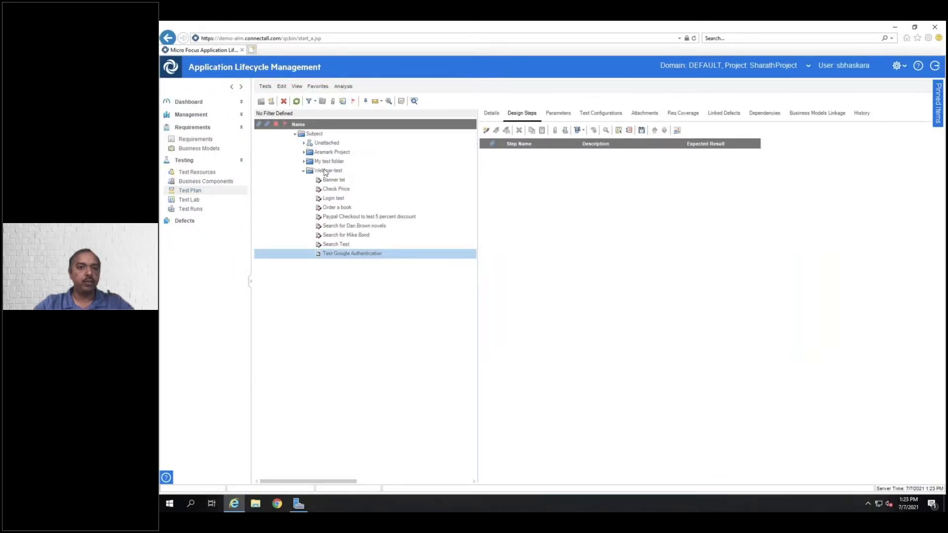
pyautogui.click(325, 172)
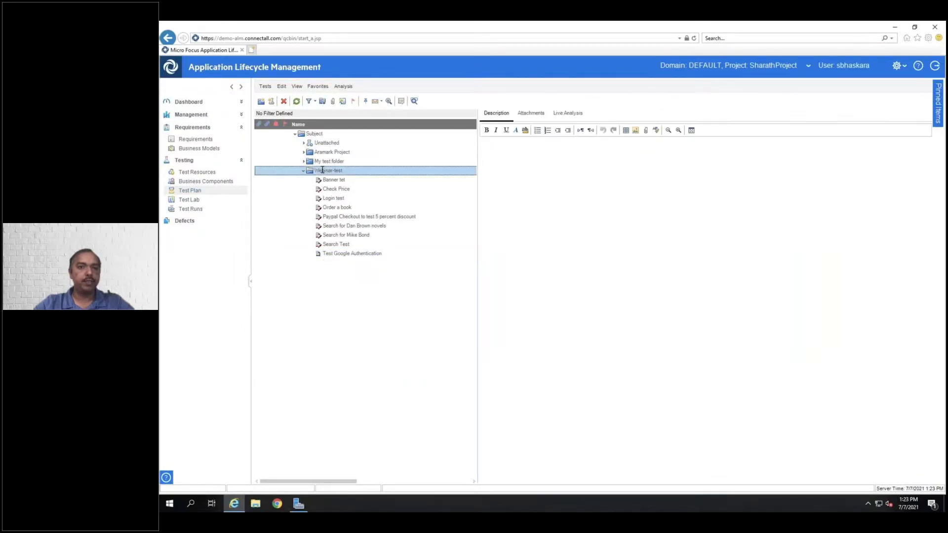
pyautogui.click(271, 101)
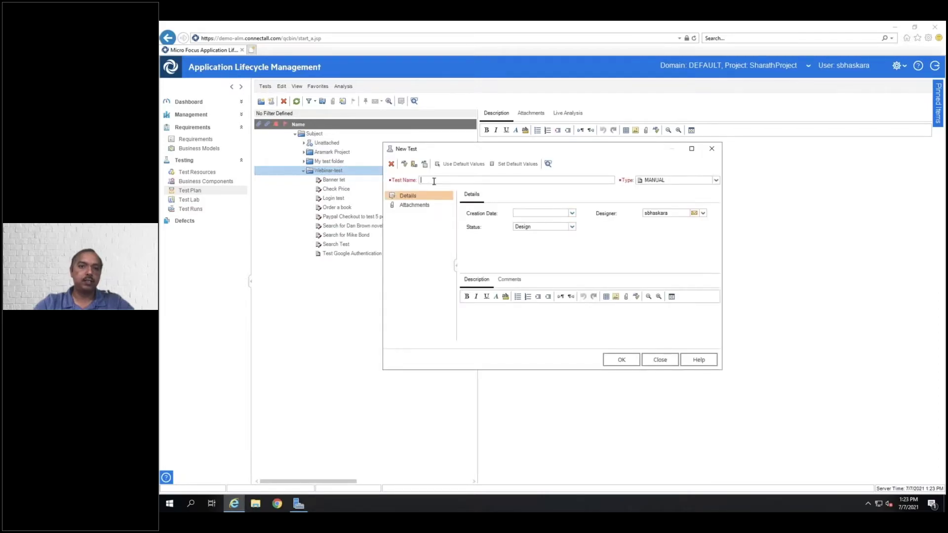
pyautogui.write('Test')
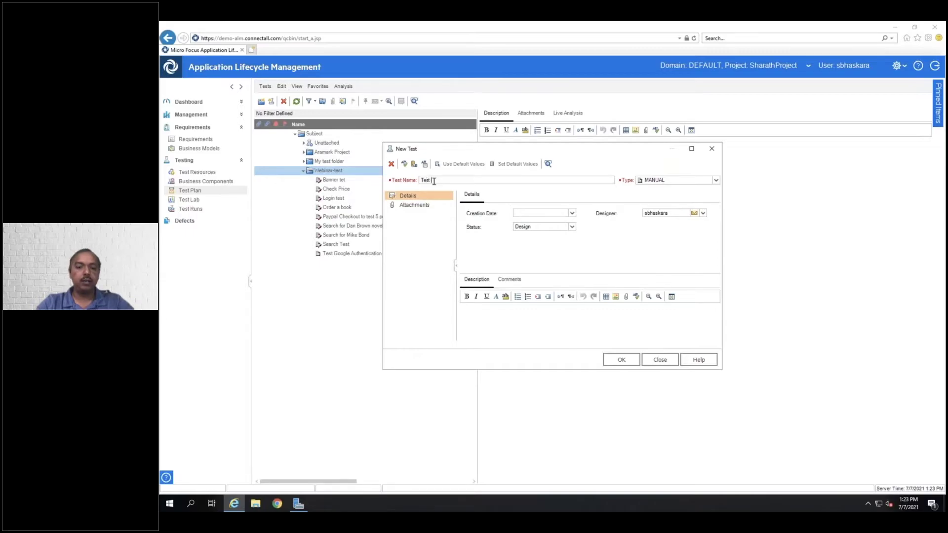
pyautogui.write(' Fing')
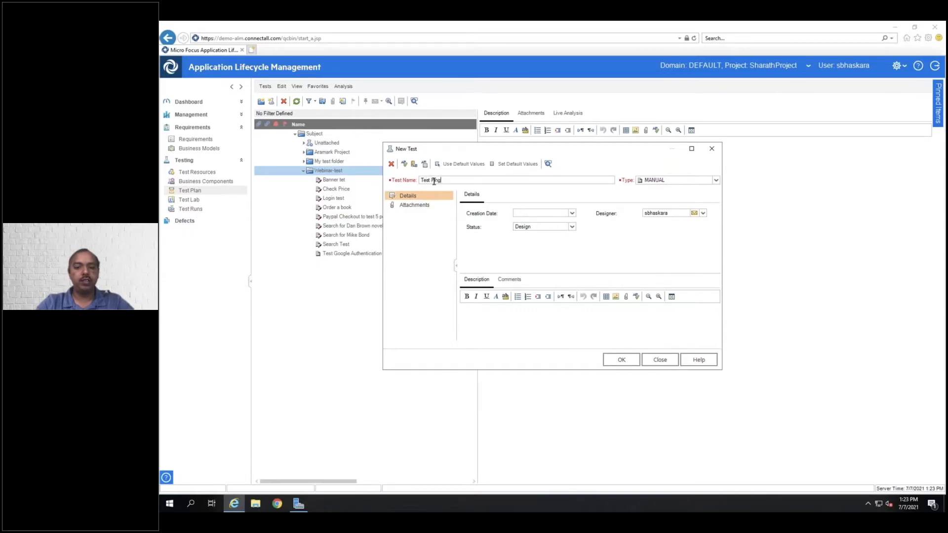
pyautogui.write('e')
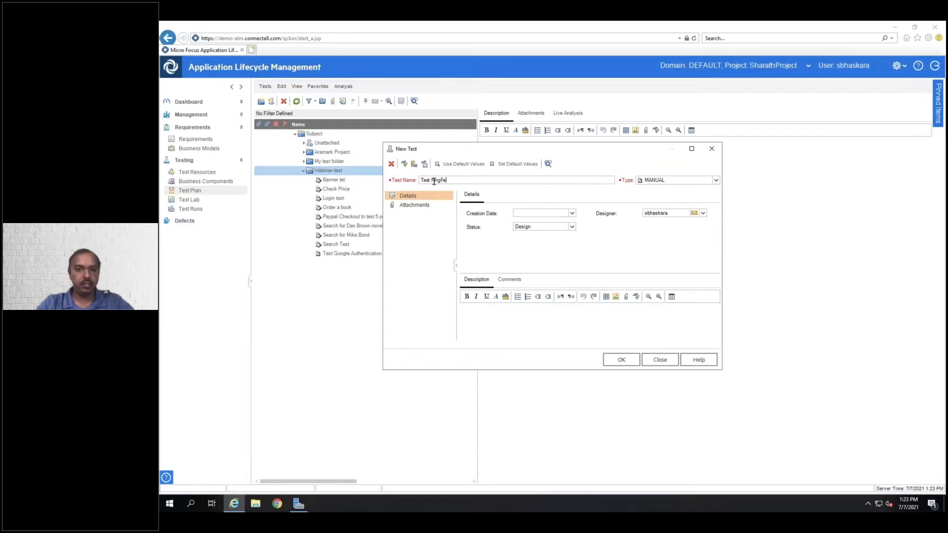
pyautogui.write('rdera')
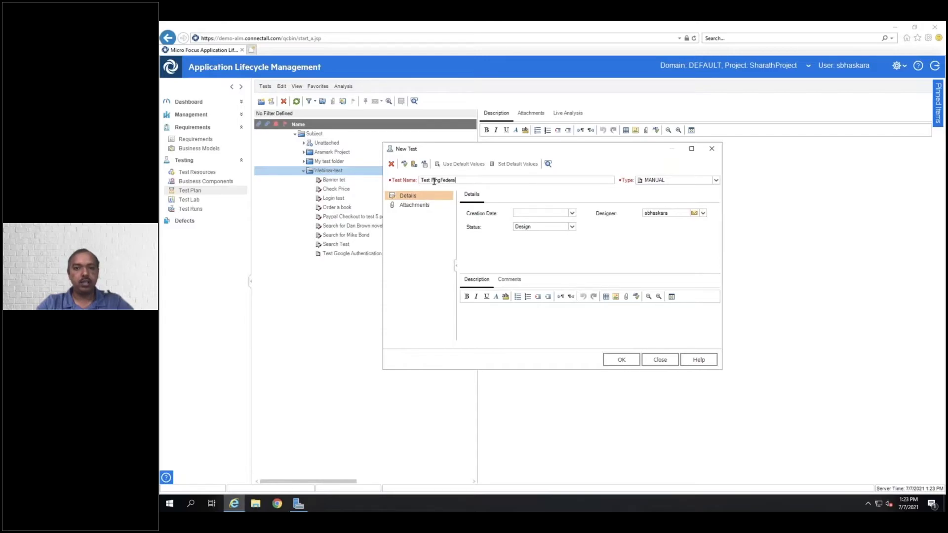
pyautogui.write('te Authentication')
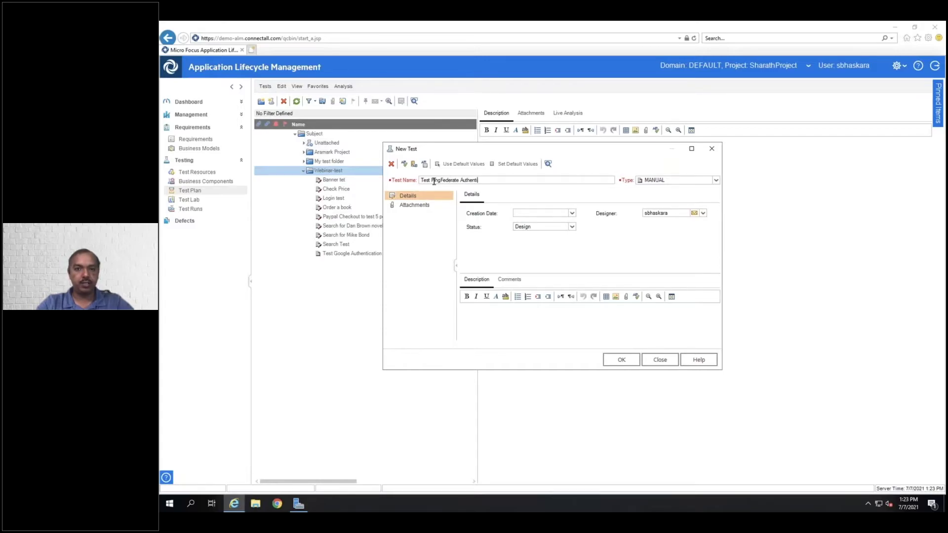
pyautogui.click(621, 357)
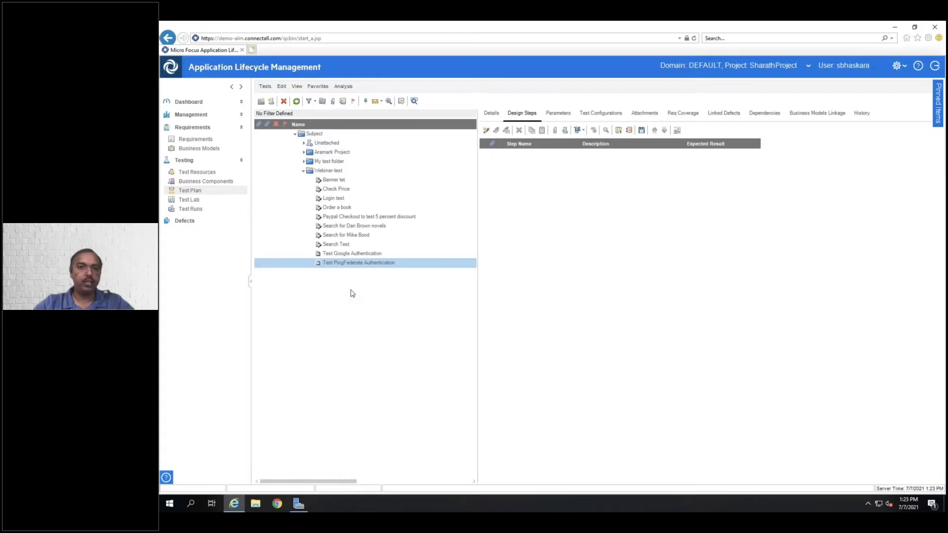
pyautogui.press('super+Tab')
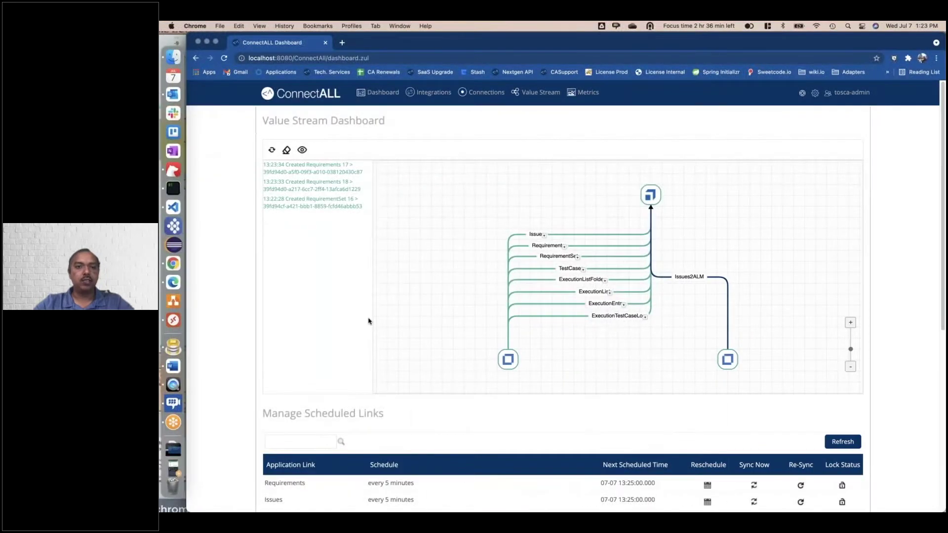
# - On page 1 of Manage Scheduled Links, Sync Now the TestCases link, then return to ALM
pyautogui.scroll(-5, 366, 313)
pyautogui.scroll(-1, 366, 313)
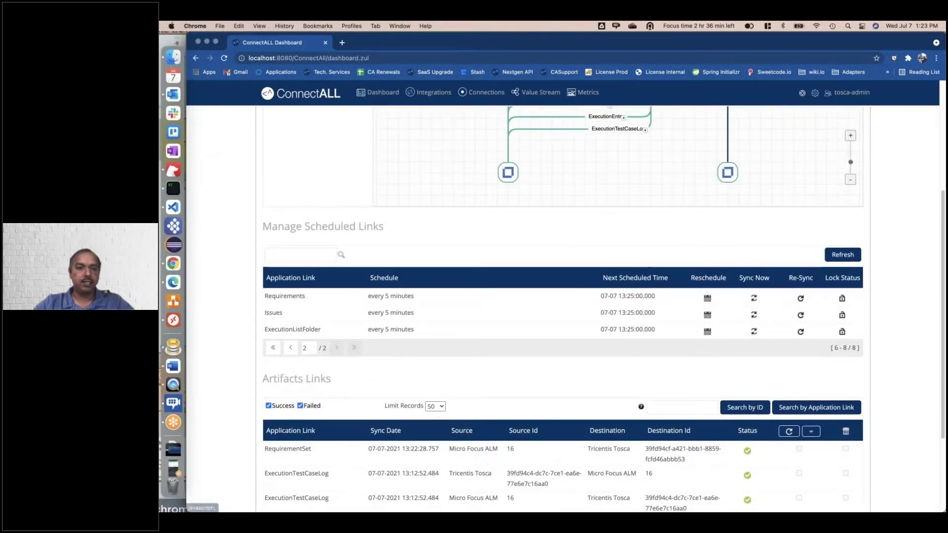
pyautogui.click(289, 349)
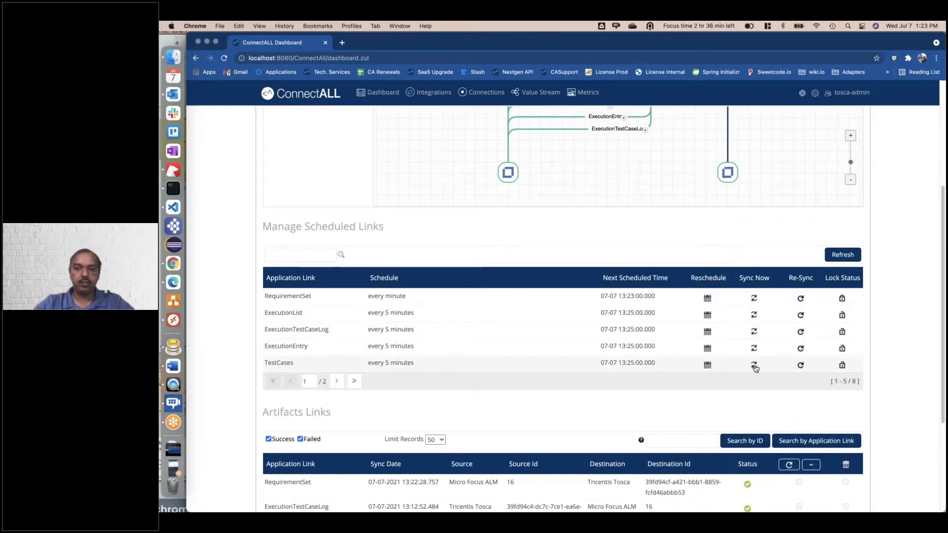
pyautogui.click(754, 366)
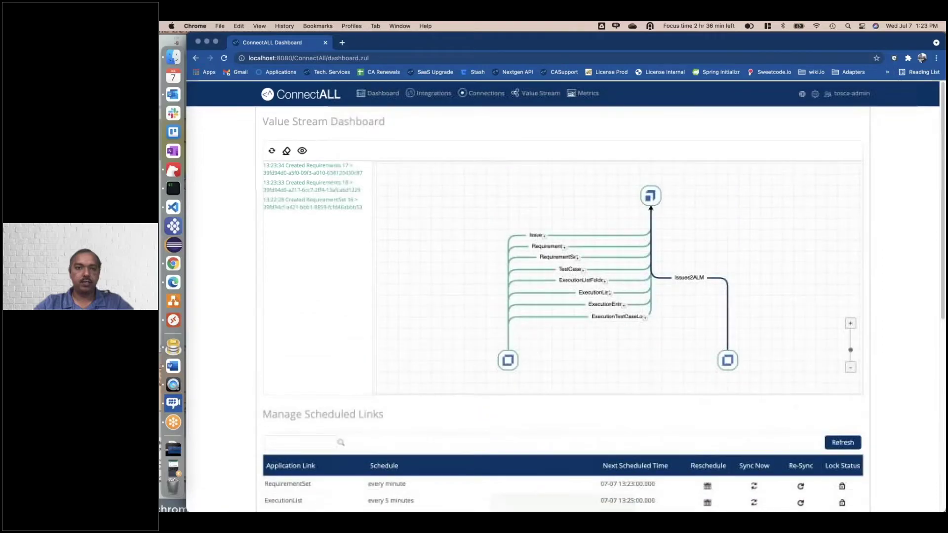
pyautogui.hotkey('ctrl', 'Right')
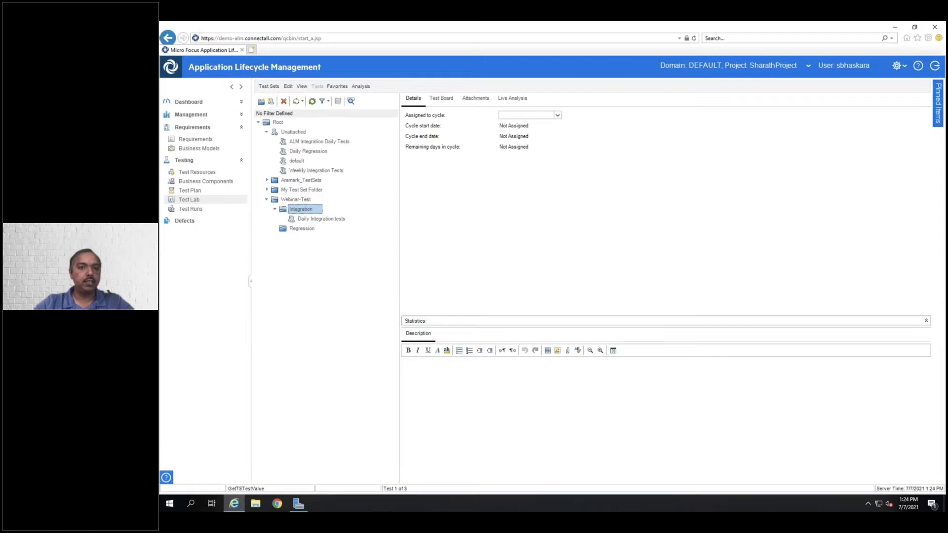
# - Refresh the Test Plan Tree and add Test PingFederate Authentication to Daily Integration tests as its fourth test
pyautogui.click(330, 217)
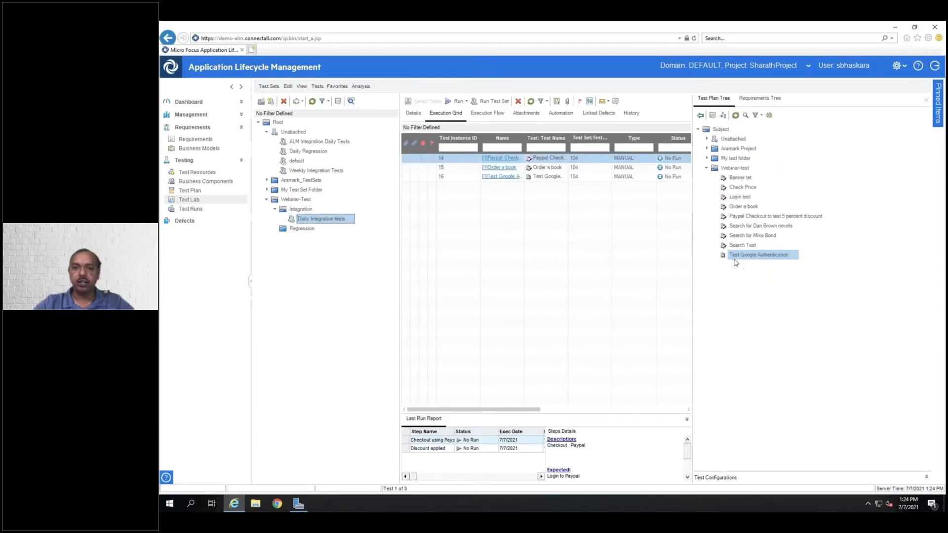
pyautogui.click(736, 116)
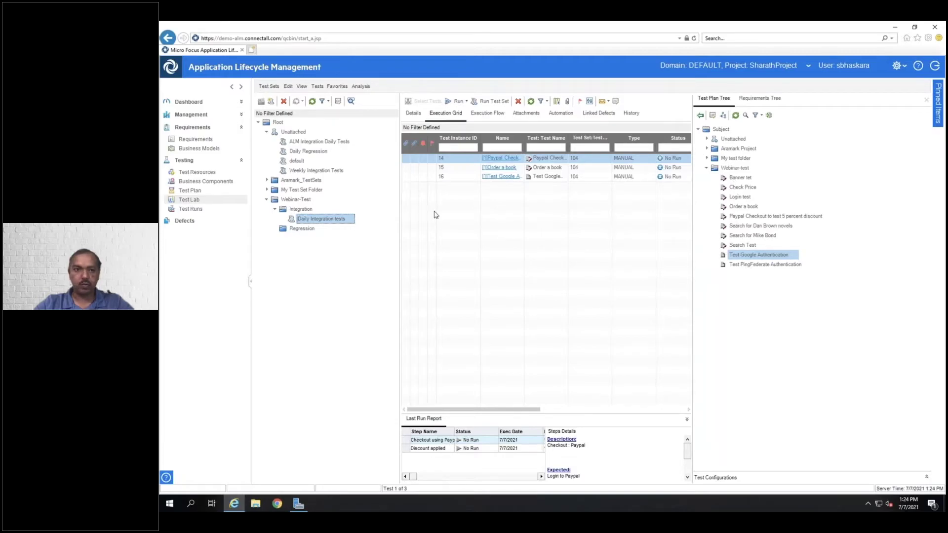
pyautogui.click(742, 268)
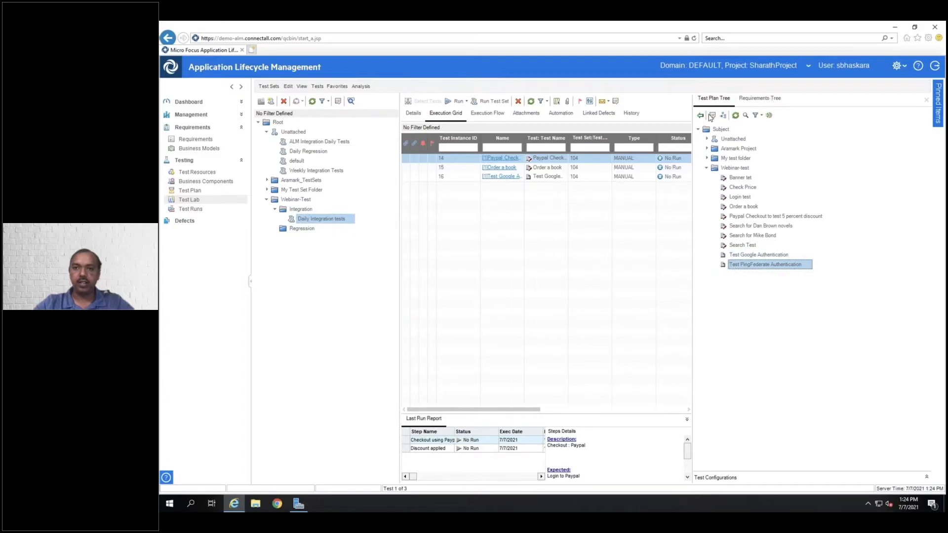
pyautogui.click(701, 116)
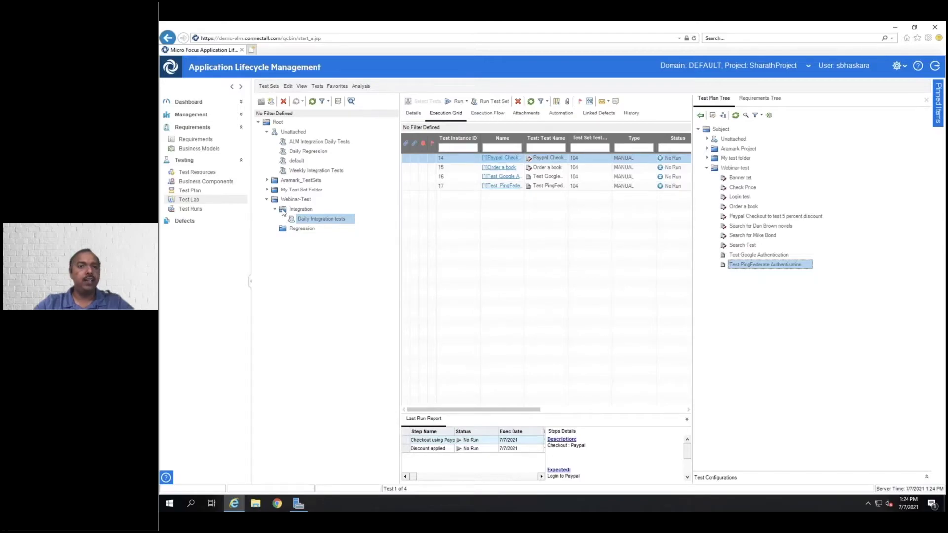
pyautogui.click(283, 212)
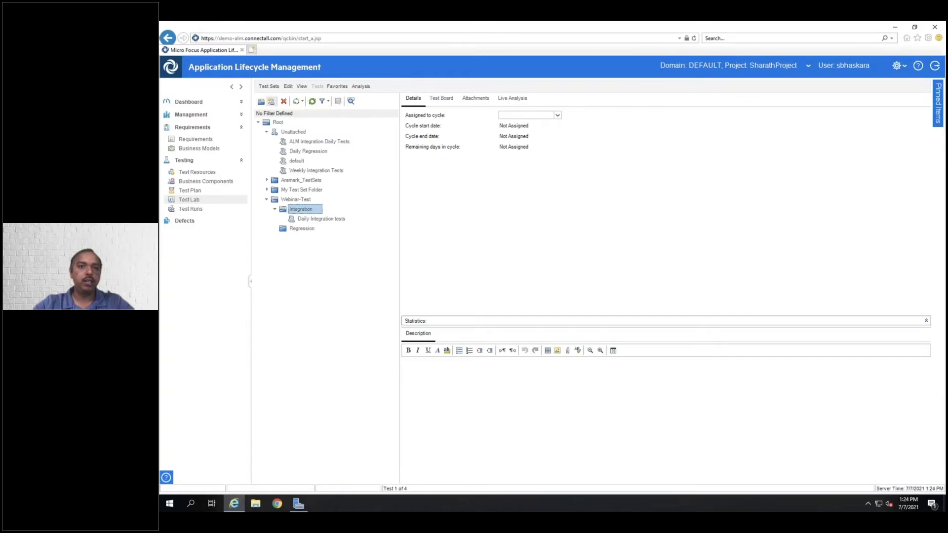
# - Create the Weekly Integration Tests set holding Test PingFederate Authentication and Test Google Authentication
pyautogui.click(271, 101)
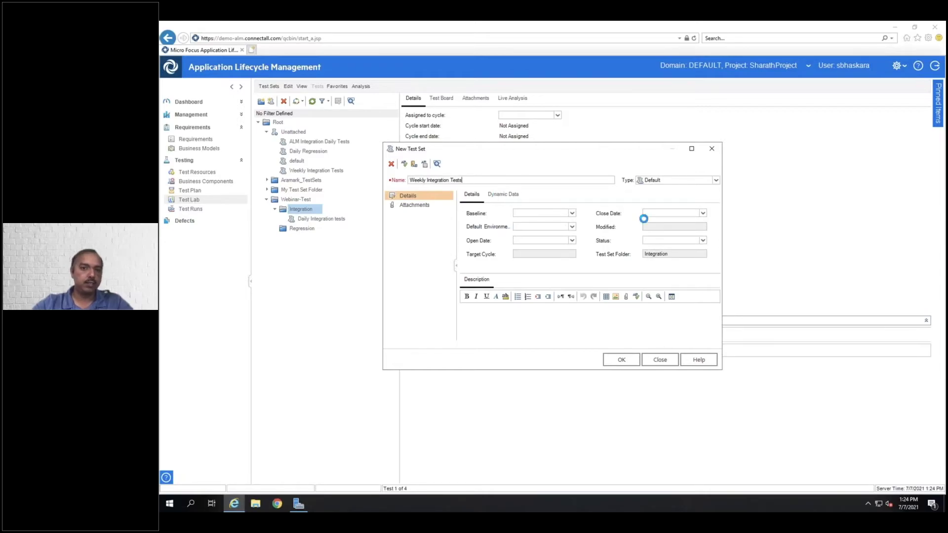
pyautogui.click(621, 360)
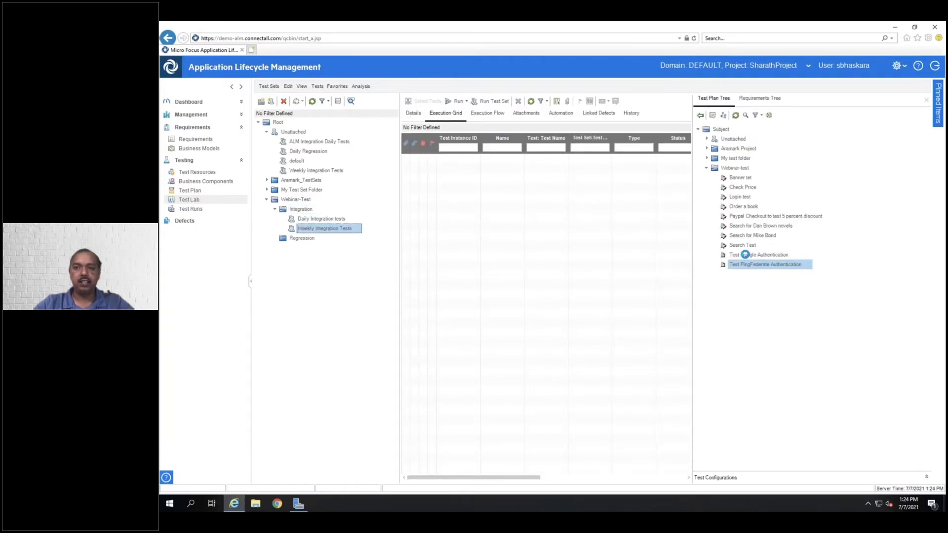
pyautogui.click(745, 255)
pyautogui.click(743, 266)
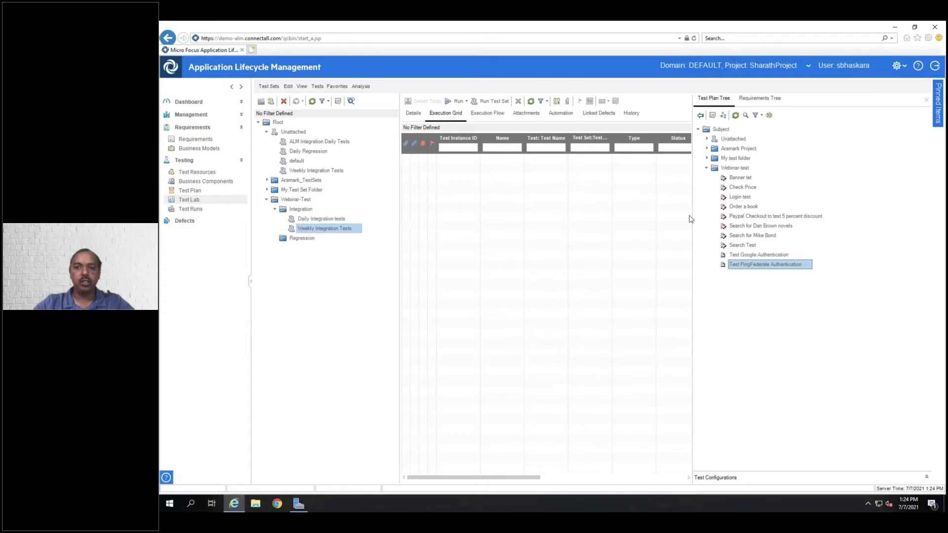
pyautogui.press('super')
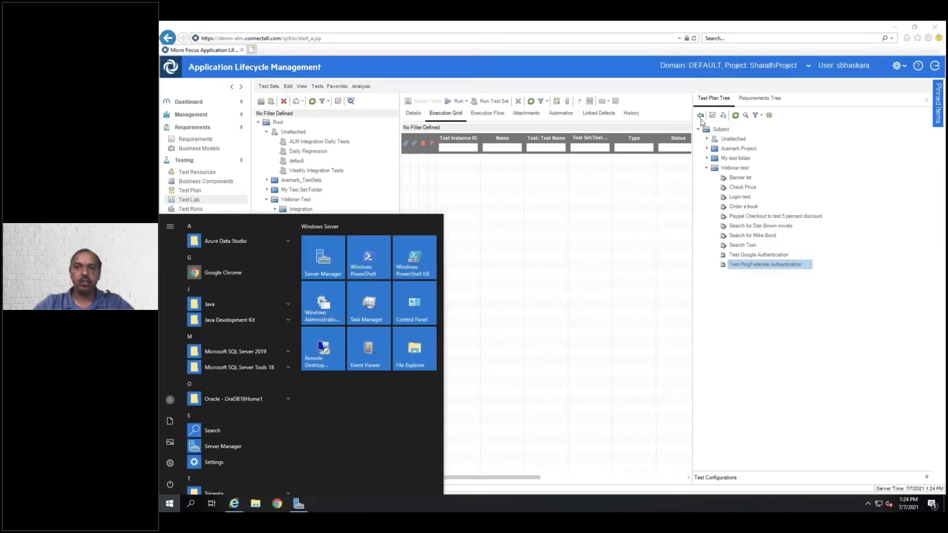
pyautogui.click(700, 115)
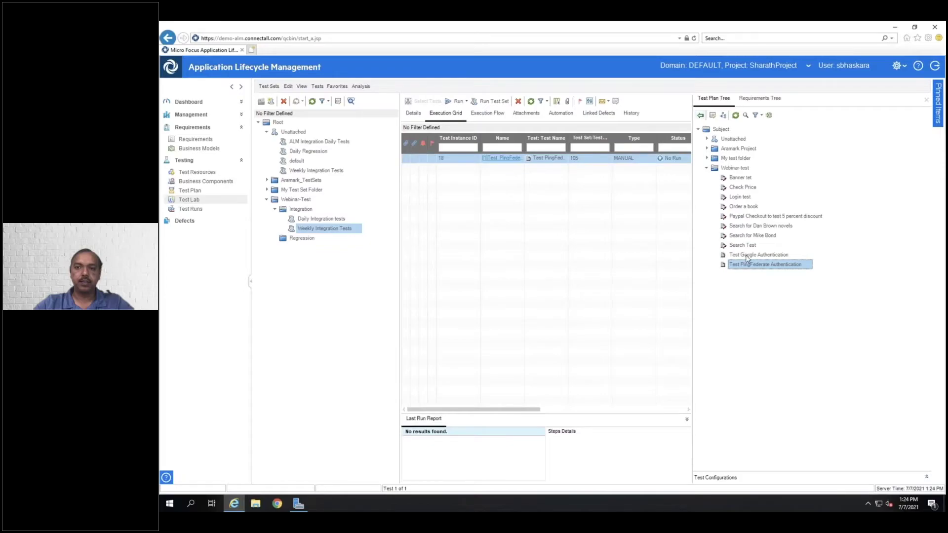
pyautogui.click(747, 253)
pyautogui.click(701, 115)
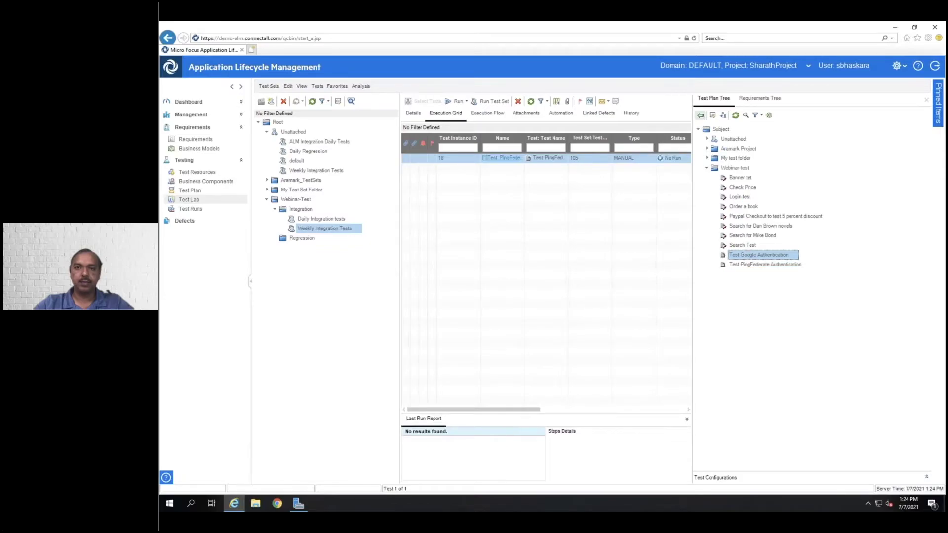
# - Compare the Daily and Weekly Integration Tests sets, then return to the ConnectALL dashboard
pyautogui.click(328, 219)
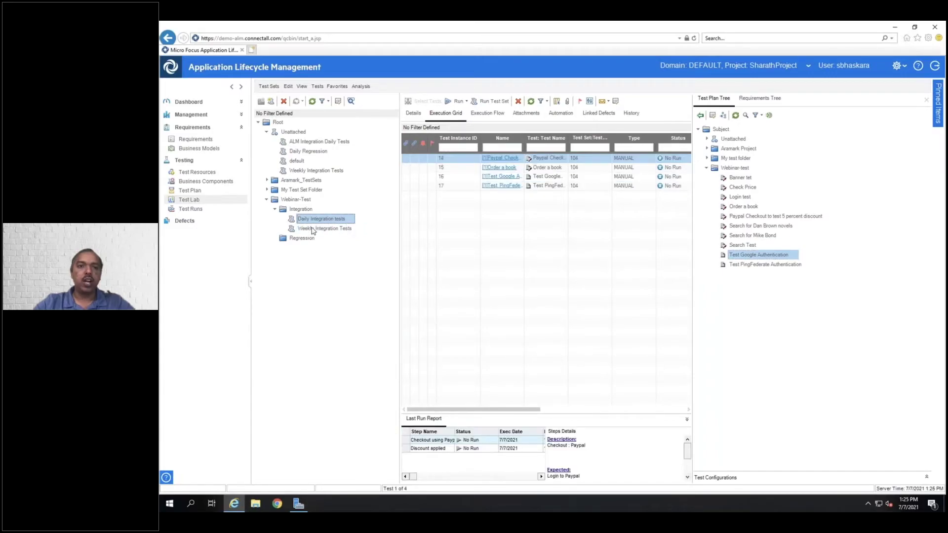
pyautogui.click(316, 228)
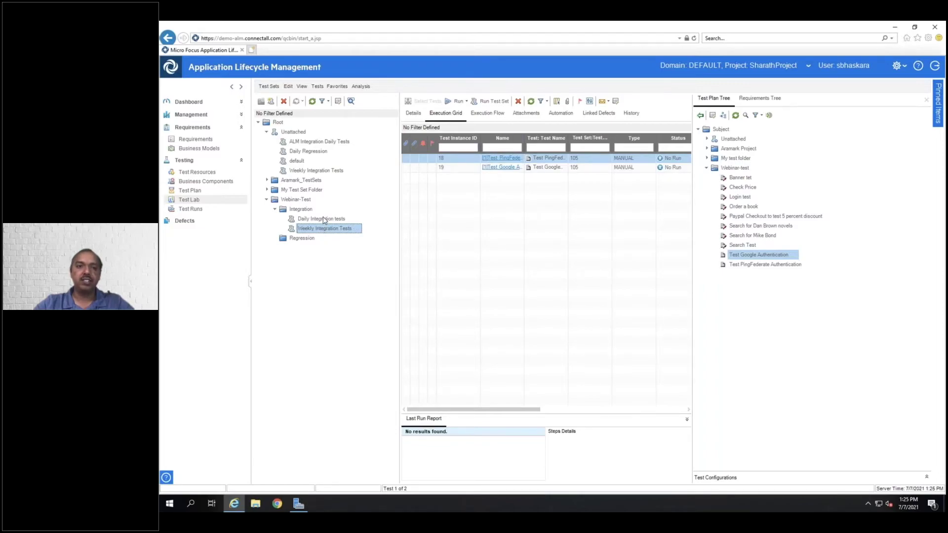
pyautogui.click(323, 220)
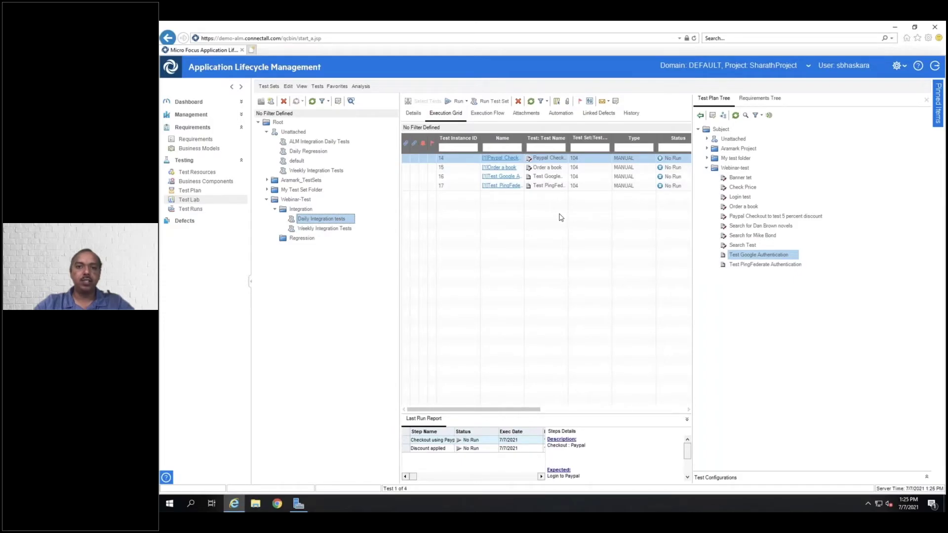
pyautogui.hotkey('ctrl', 'Left')
pyautogui.scroll(-5, 565, 216)
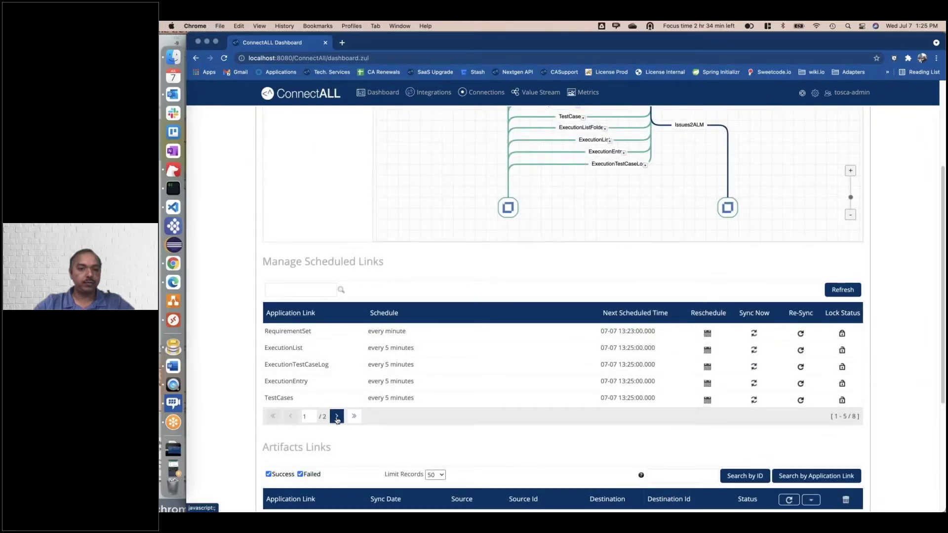
# - Sync the ExecutionList link now, check the latest Value Stream log entries, and move on to Tosca
pyautogui.click(754, 351)
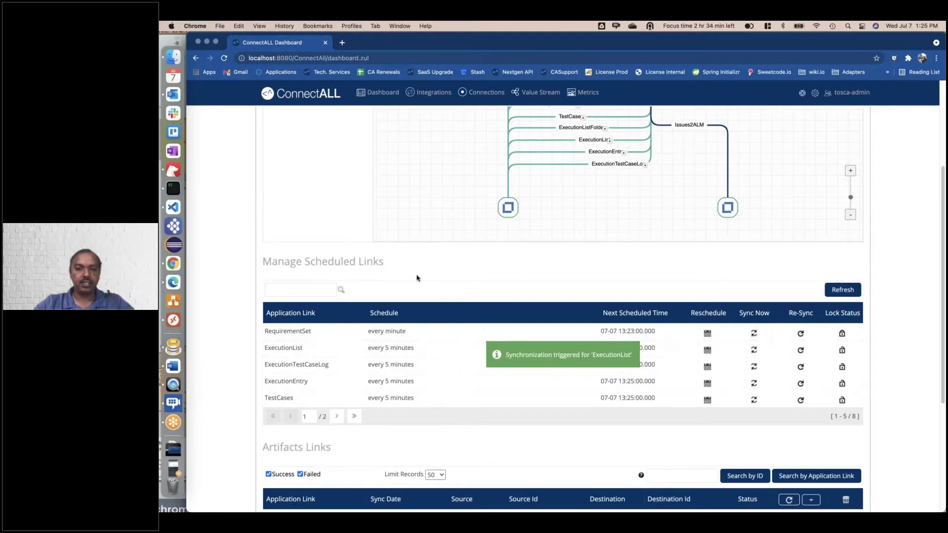
pyautogui.scroll(5, 416, 278)
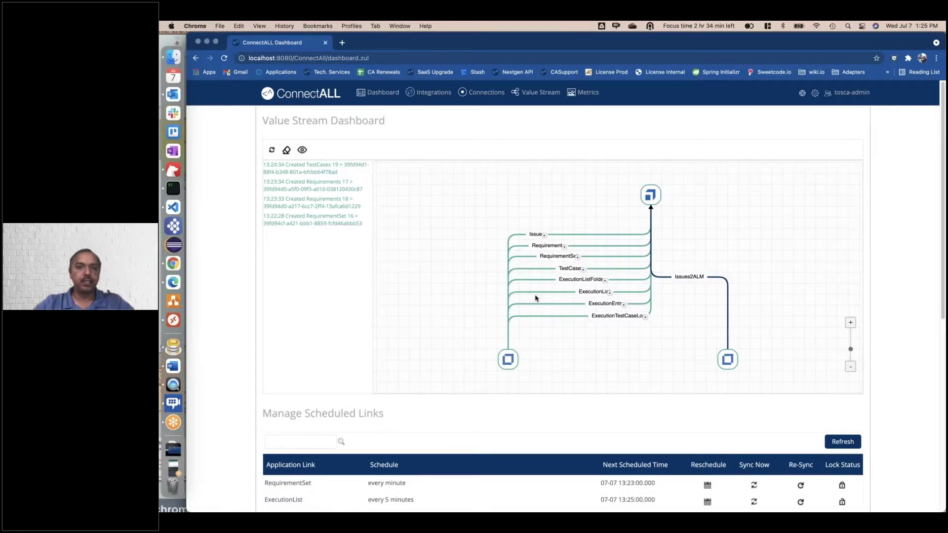
pyautogui.moveTo(325, 184); pyautogui.dragTo(327, 225)
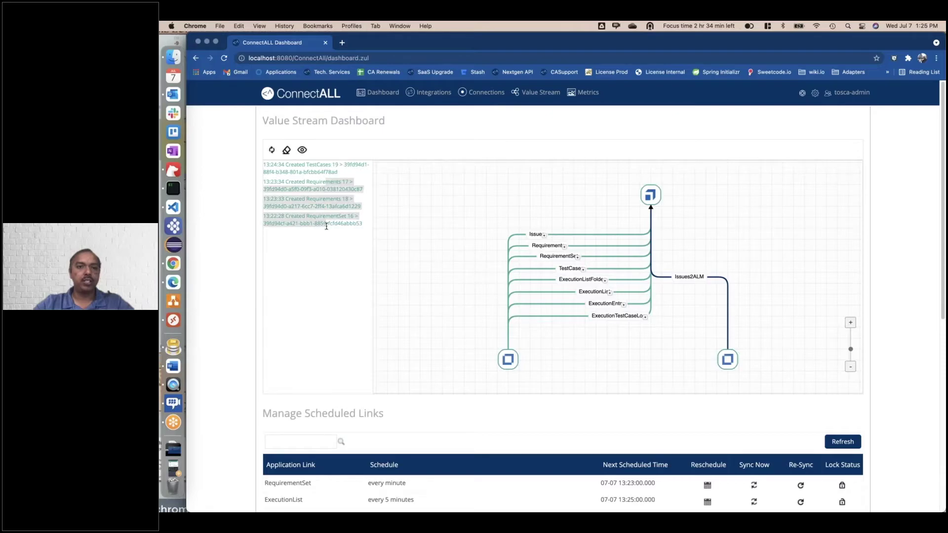
pyautogui.click(325, 277)
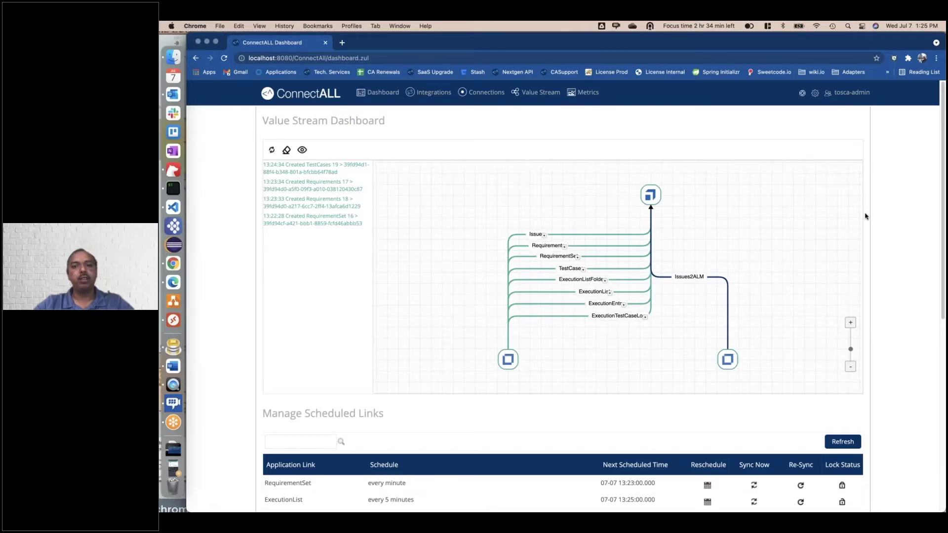
pyautogui.hotkey('ctrl', 'Right')
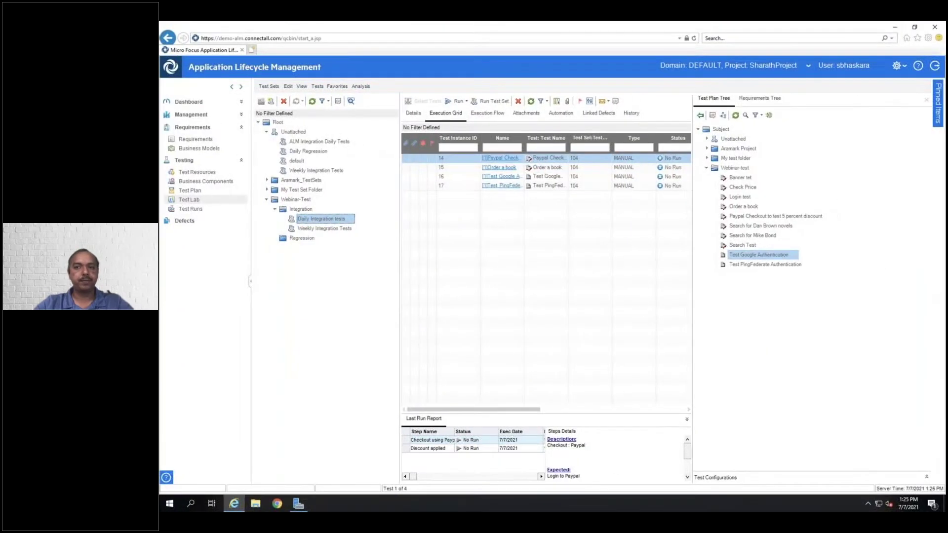
pyautogui.hotkey('ctrl', 'Right')
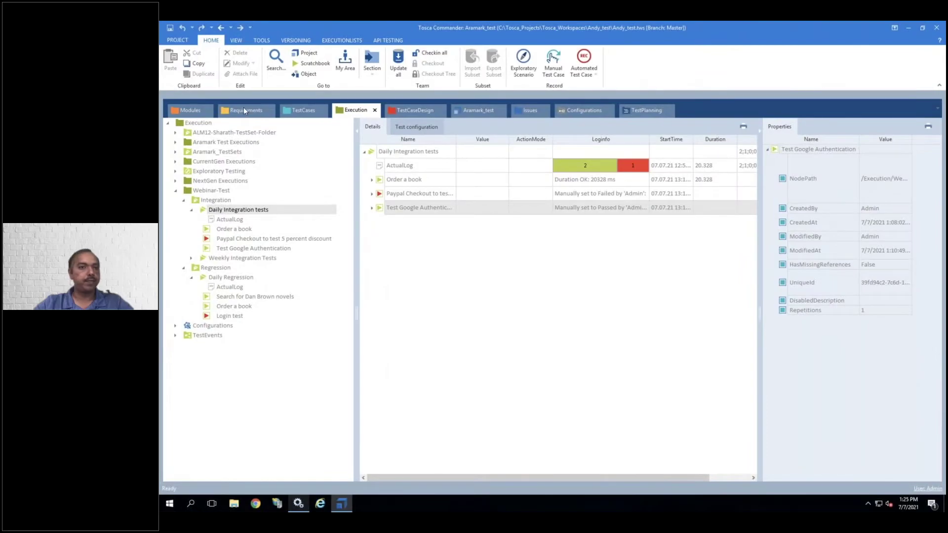
# - Update all and review the synced requirements, including Authenticate using PingFederate, with a wider Name column
pyautogui.click(244, 109)
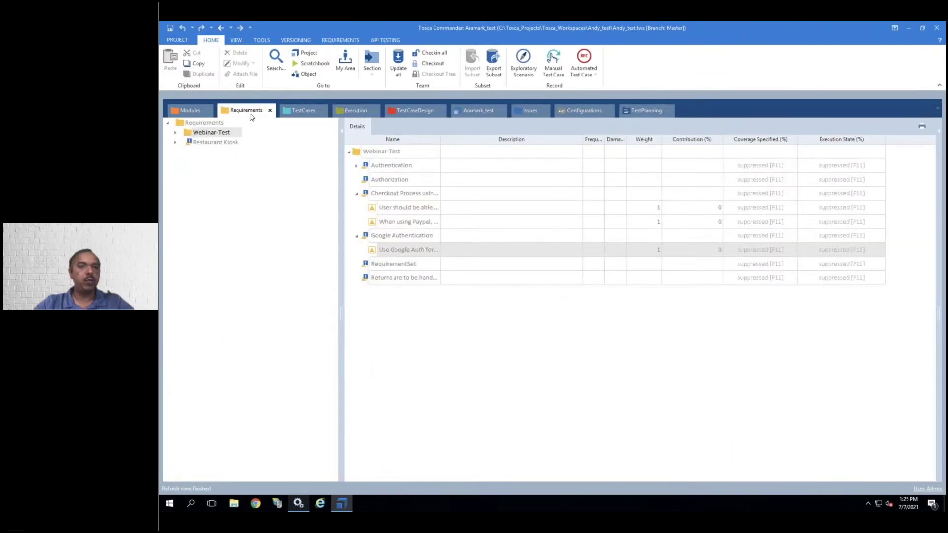
pyautogui.click(400, 60)
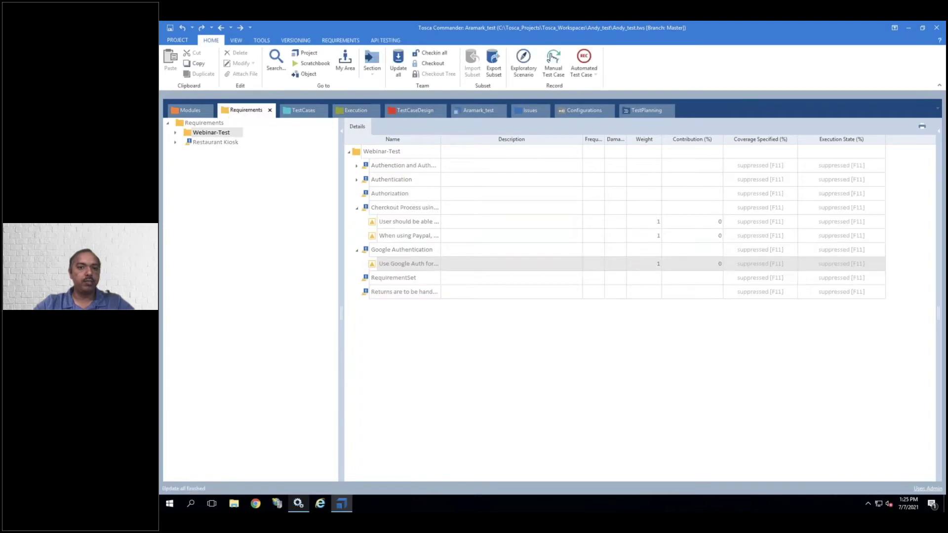
pyautogui.click(358, 250)
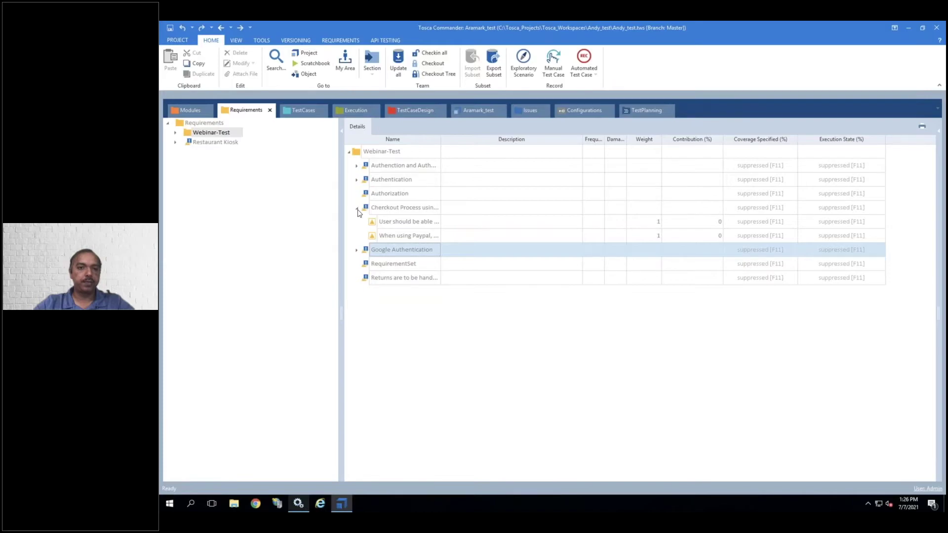
pyautogui.click(358, 210)
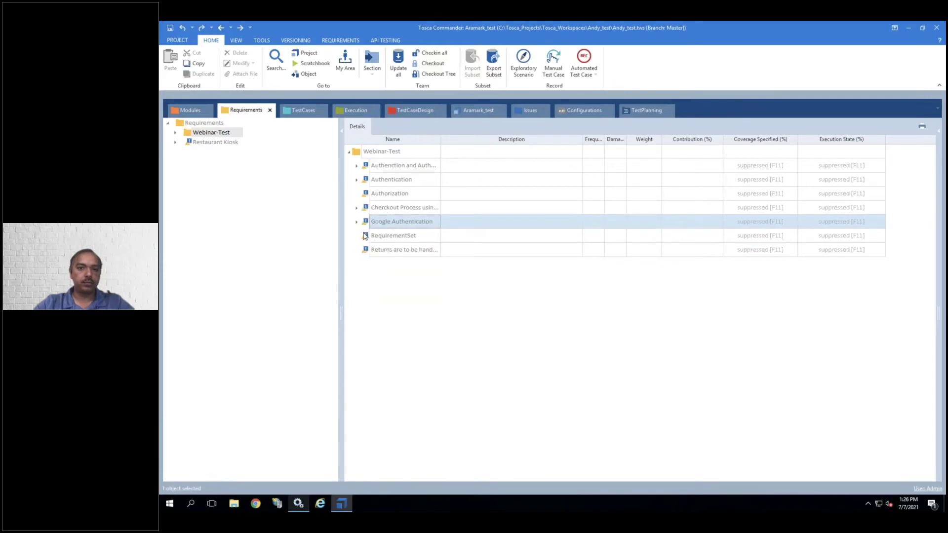
pyautogui.click(357, 166)
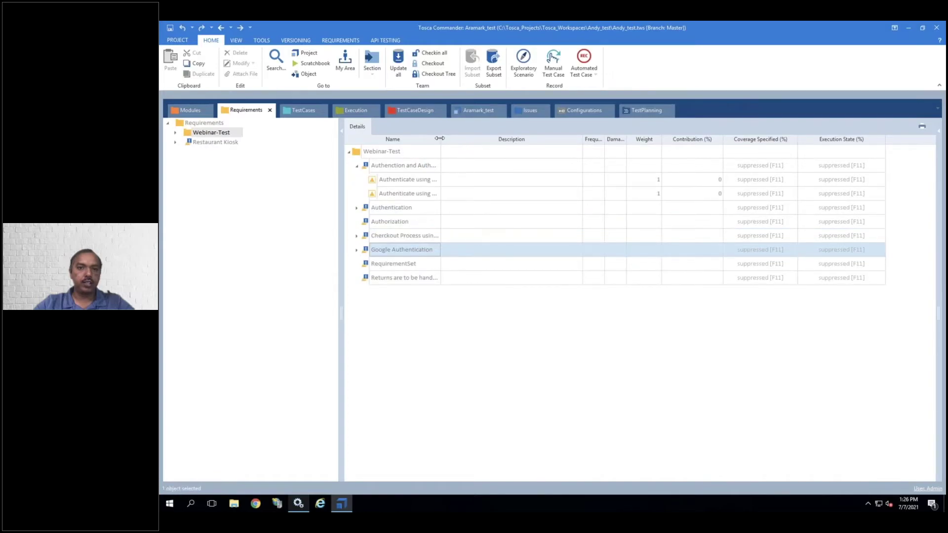
pyautogui.moveTo(525, 143); pyautogui.dragTo(564, 148)
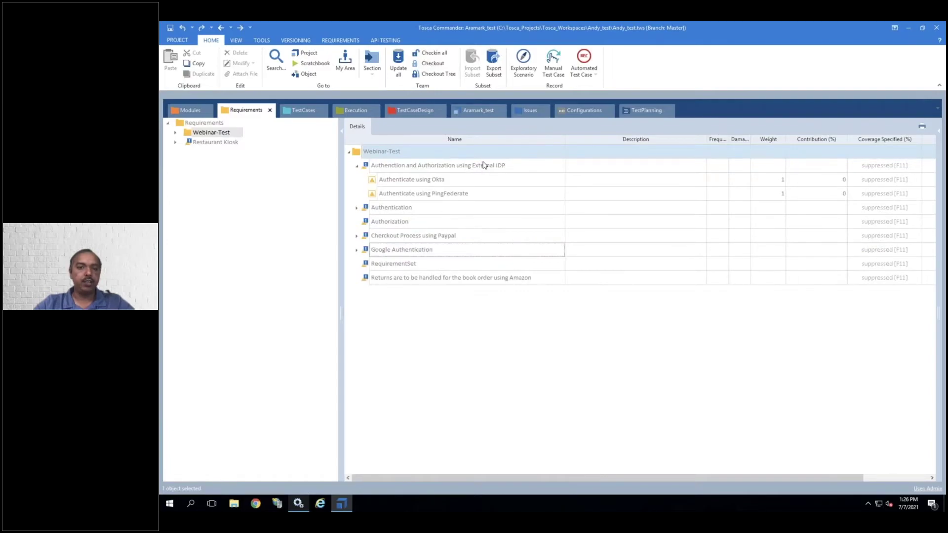
pyautogui.click(406, 193)
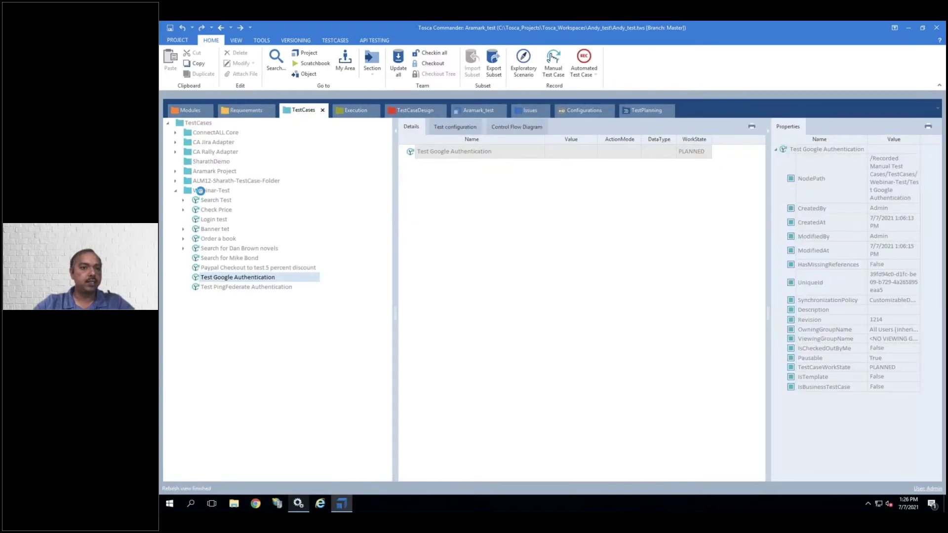
# - View the Webinar-Test test cases and the Test PingFederate Authentication details
pyautogui.click(210, 190)
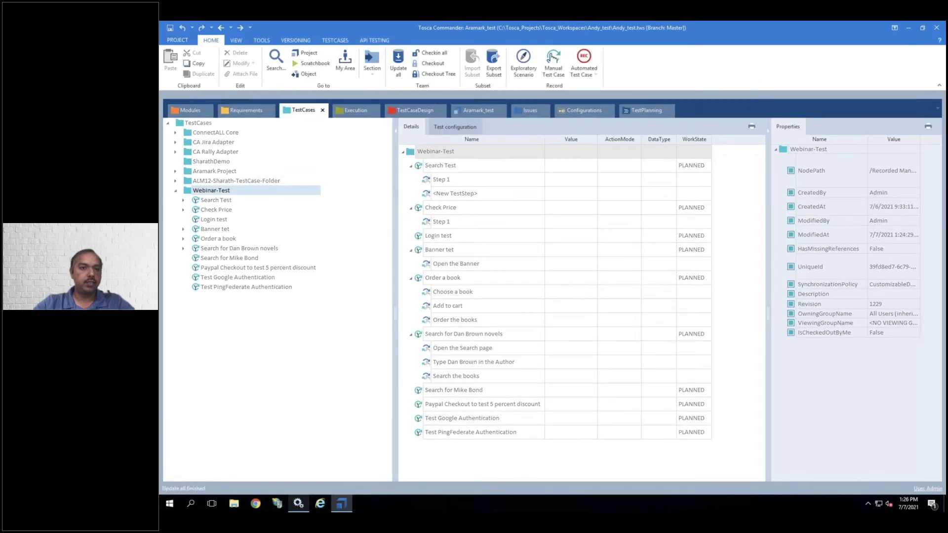
pyautogui.click(252, 292)
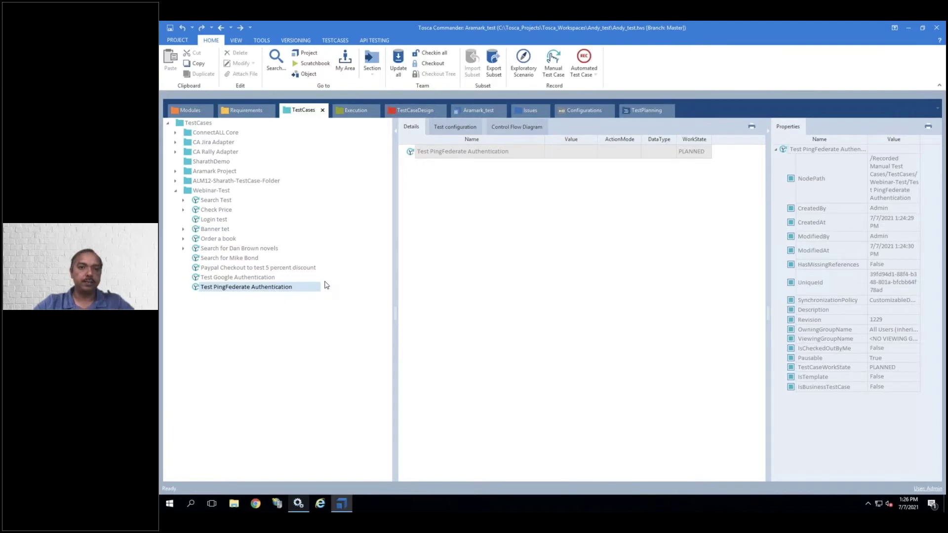
pyautogui.click(356, 110)
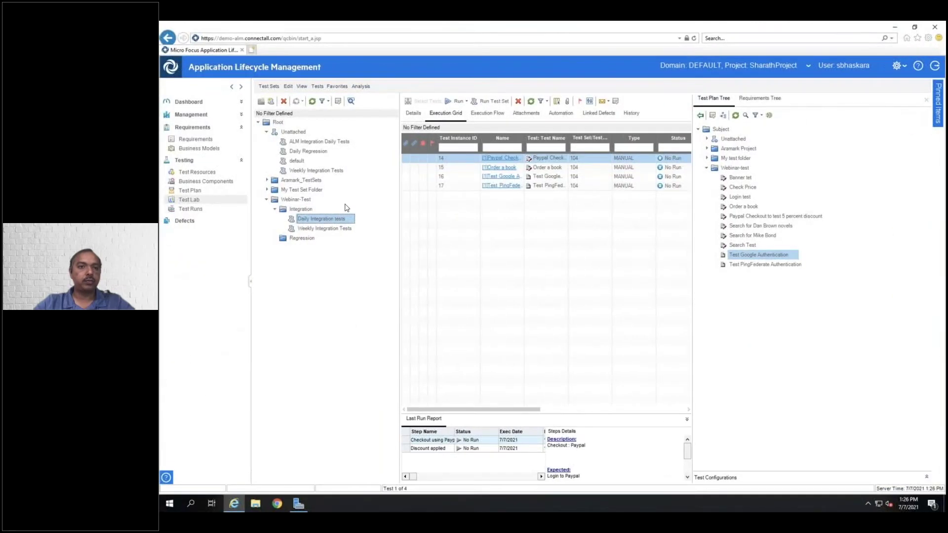
# - Check the ConnectALL dashboard's recent execution sync activity, then return to Tosca Commander
pyautogui.hotkey('ctrl', 'Left')
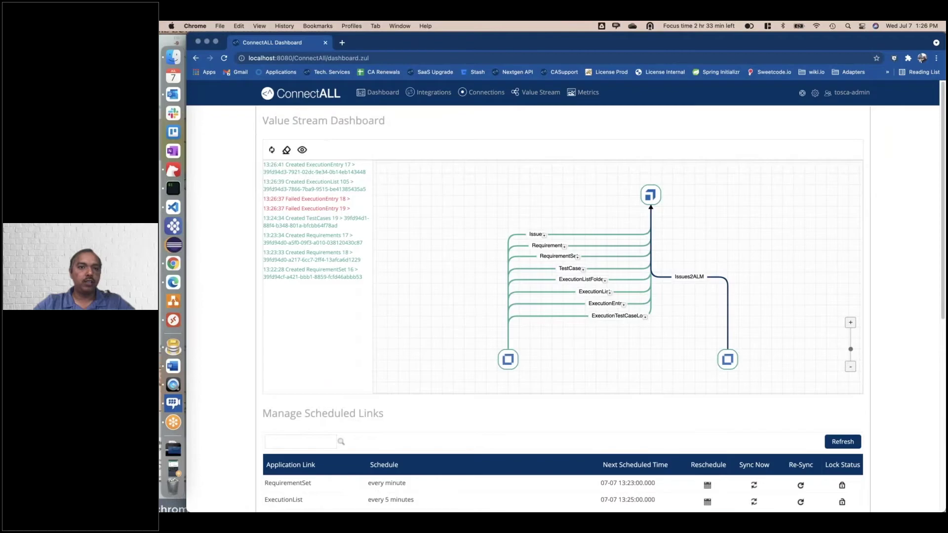
pyautogui.hotkey('ctrl', 'Right')
pyautogui.hotkey('ctrl', 'Right')
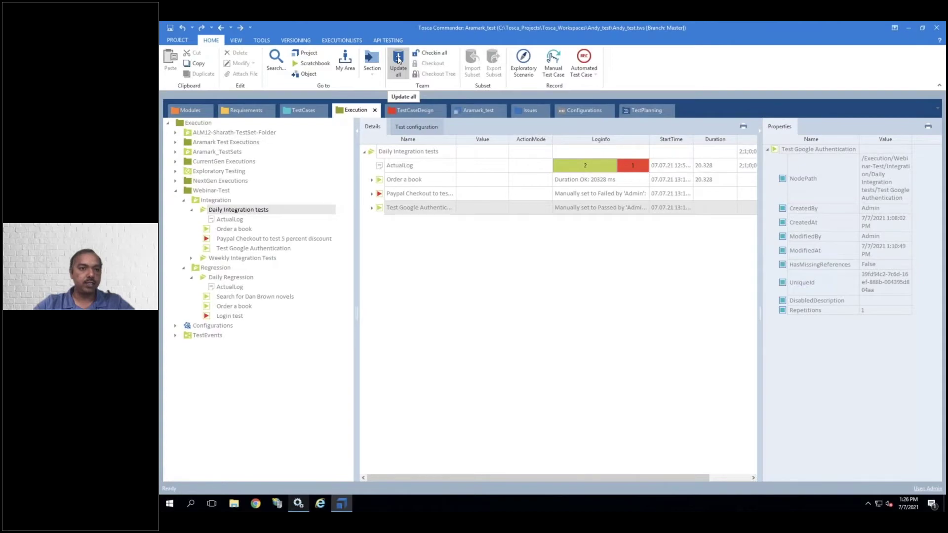
# - Update all to bring in the Test PingFederate Authentication entry, then check out Daily Integration tests
pyautogui.click(398, 61)
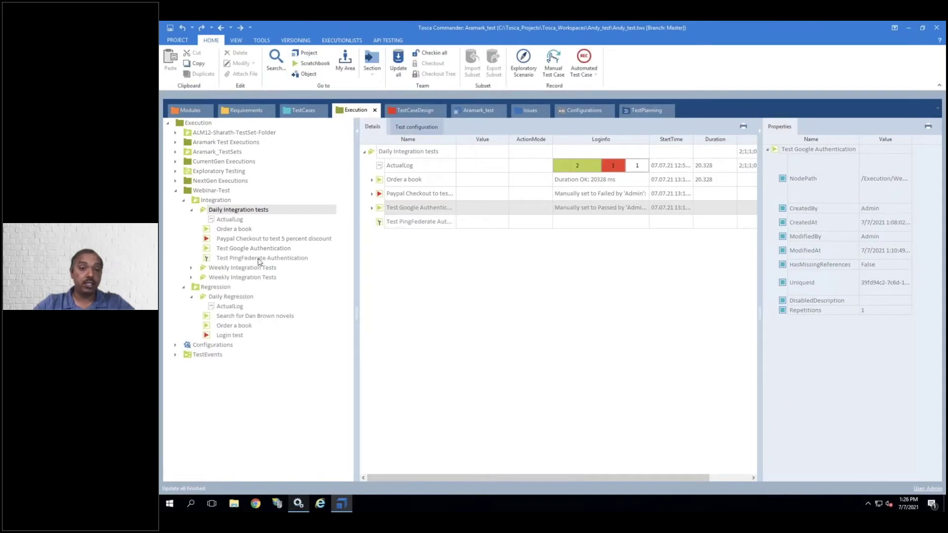
pyautogui.click(259, 258)
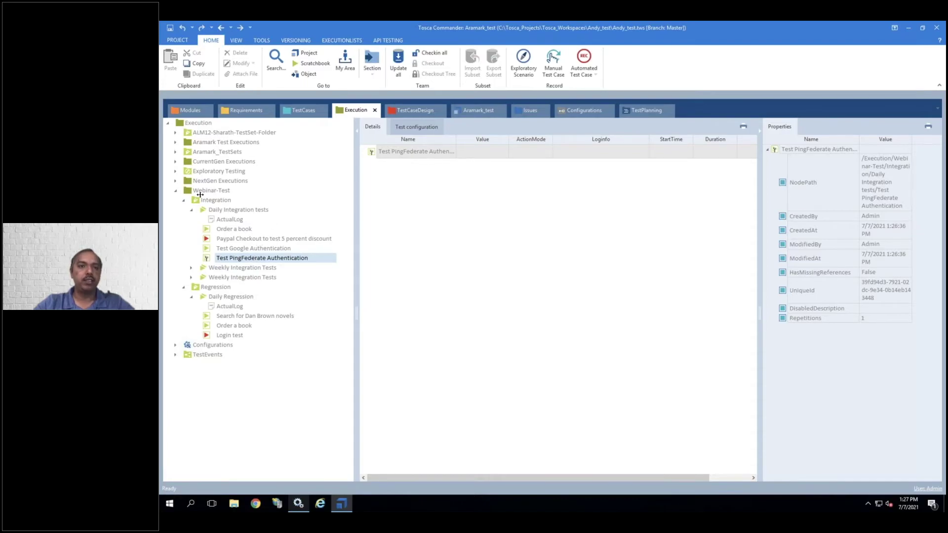
pyautogui.click(202, 209)
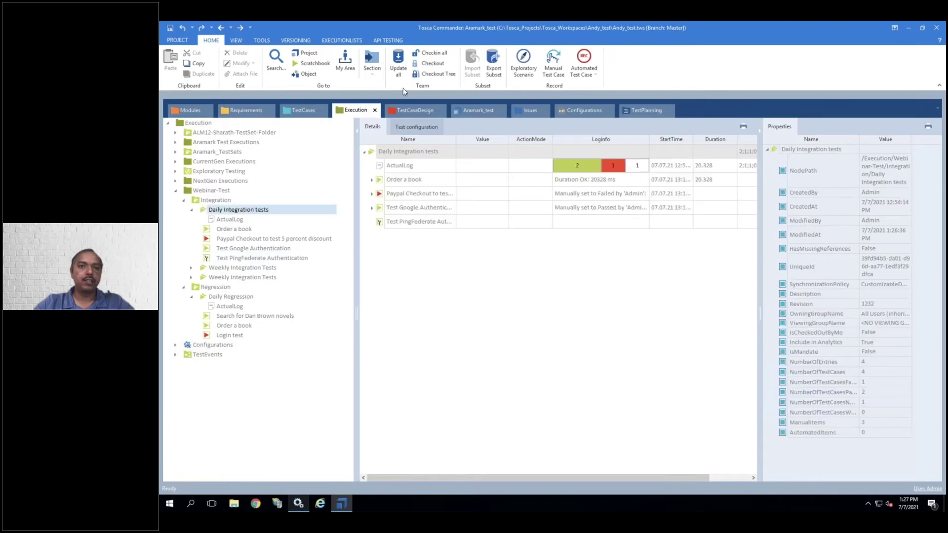
pyautogui.click(432, 64)
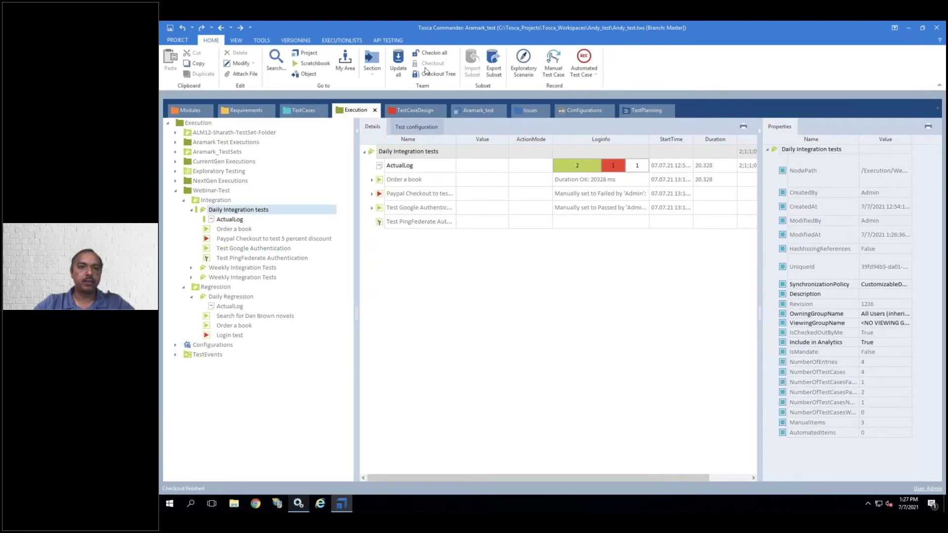
pyautogui.click(208, 258)
# - Set Test PingFederate Authentication's result to Passed with the comment 'OPassed'
pyautogui.rightClick(208, 258)
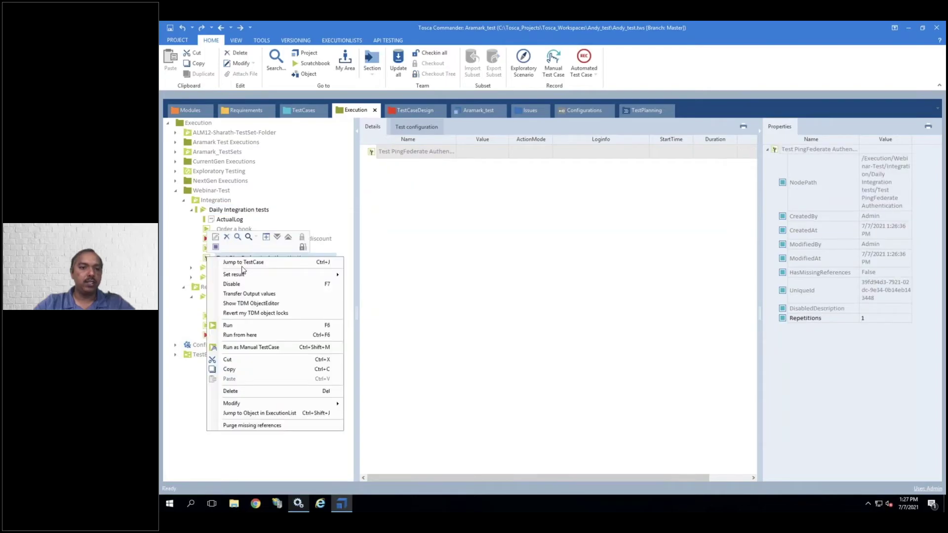
pyautogui.moveTo(321, 274)
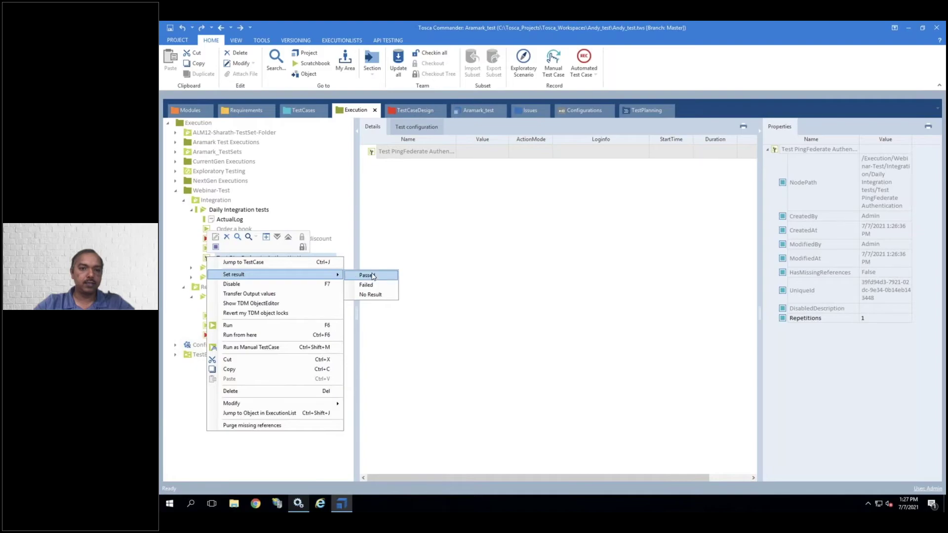
pyautogui.click(367, 275)
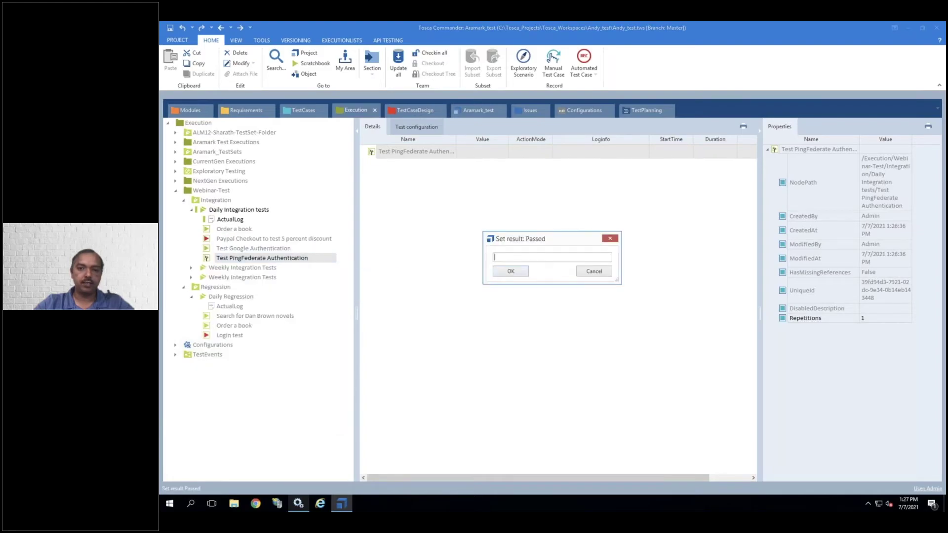
pyautogui.write('O')
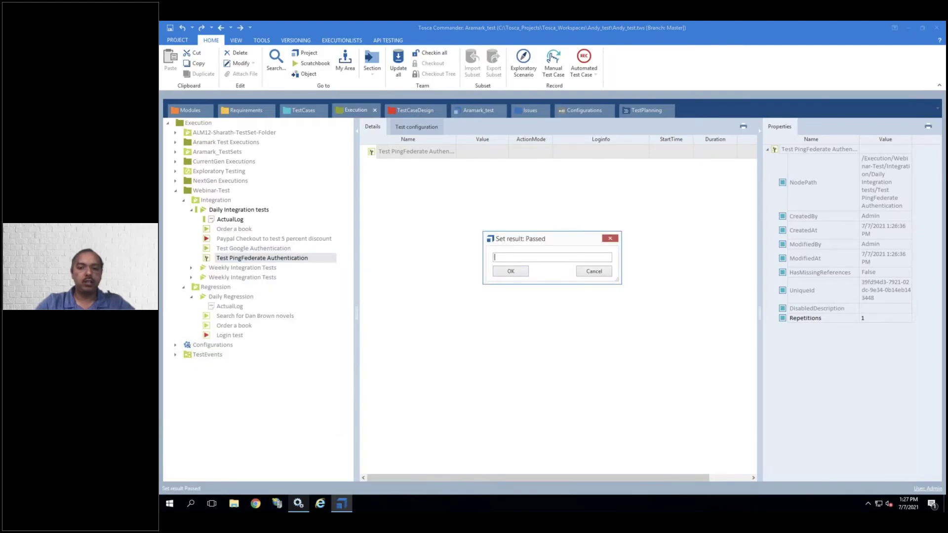
pyautogui.write('Passed')
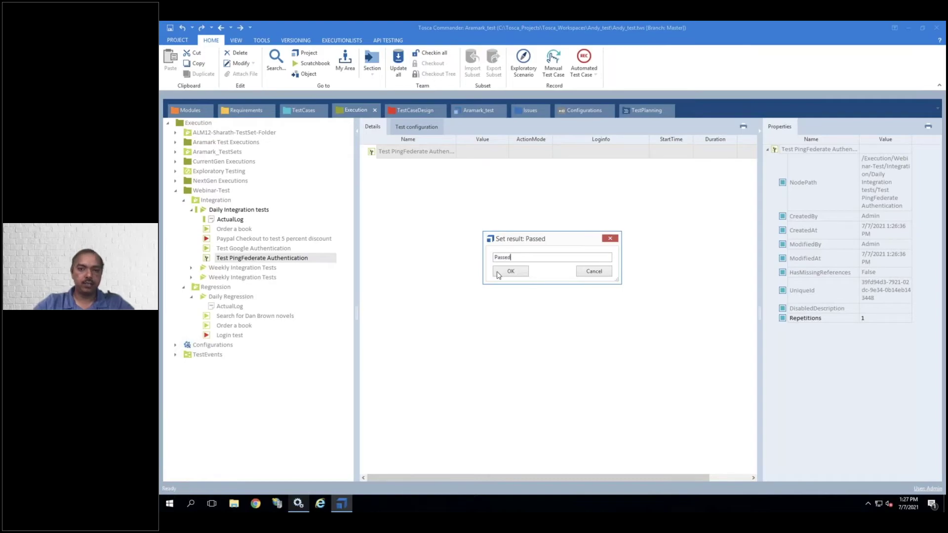
pyautogui.click(498, 273)
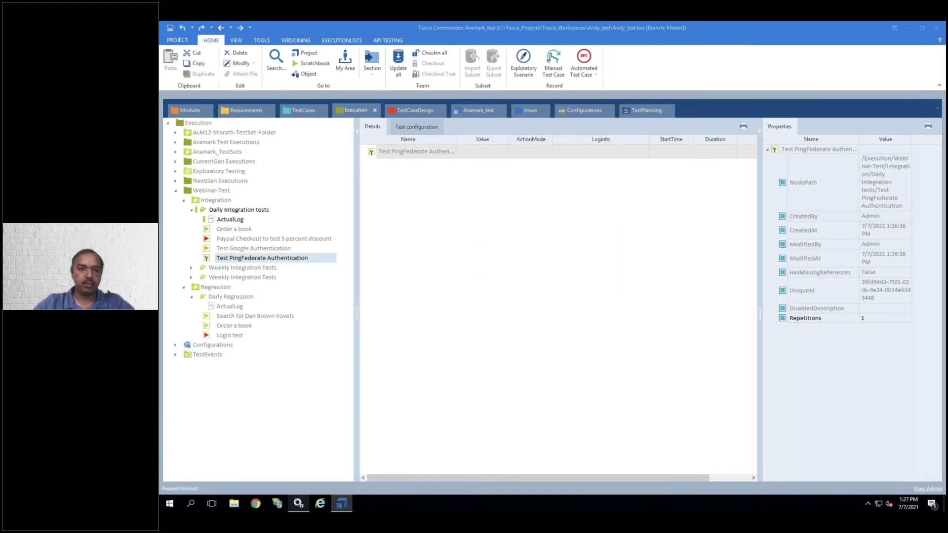
# - Check in all changes and review the Daily Integration tests results
pyautogui.click(247, 239)
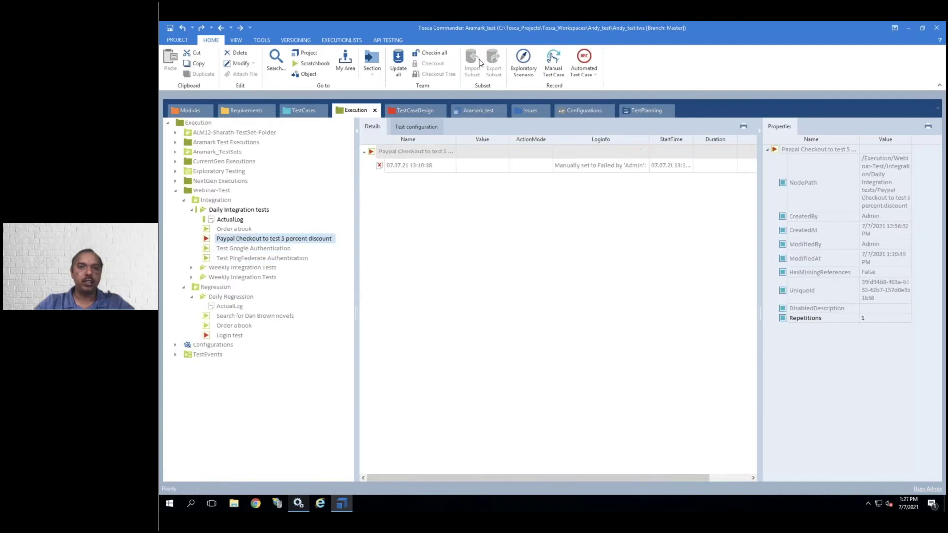
pyautogui.click(432, 54)
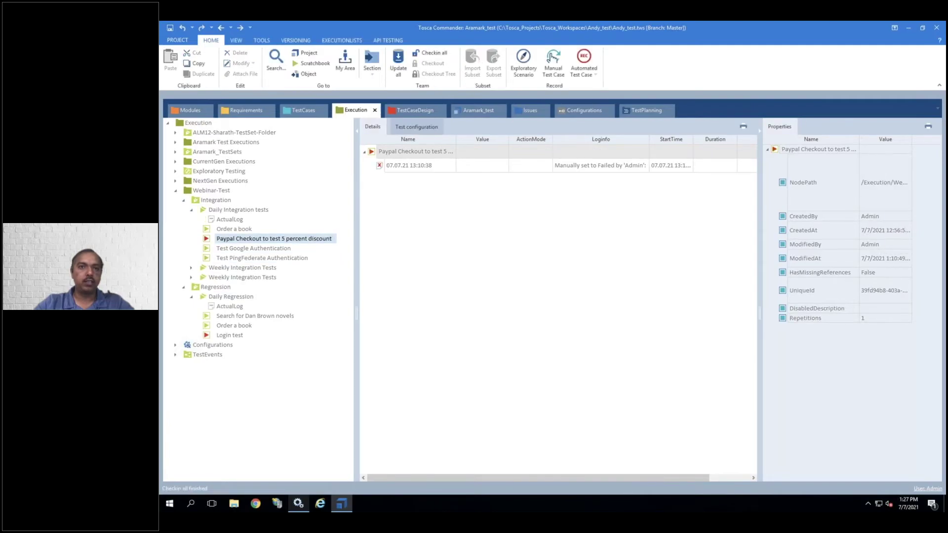
pyautogui.click(232, 259)
pyautogui.rightClick(231, 260)
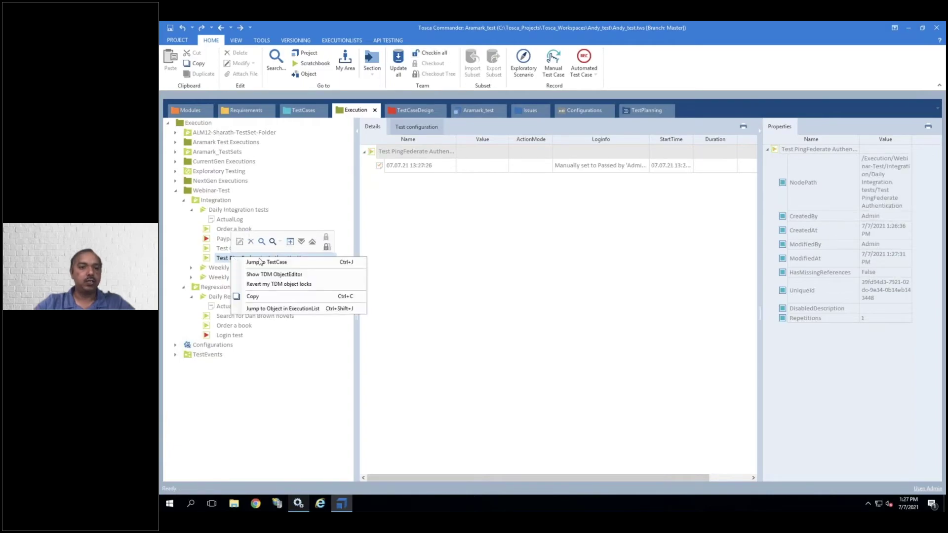
pyautogui.press('Escape')
pyautogui.click(215, 211)
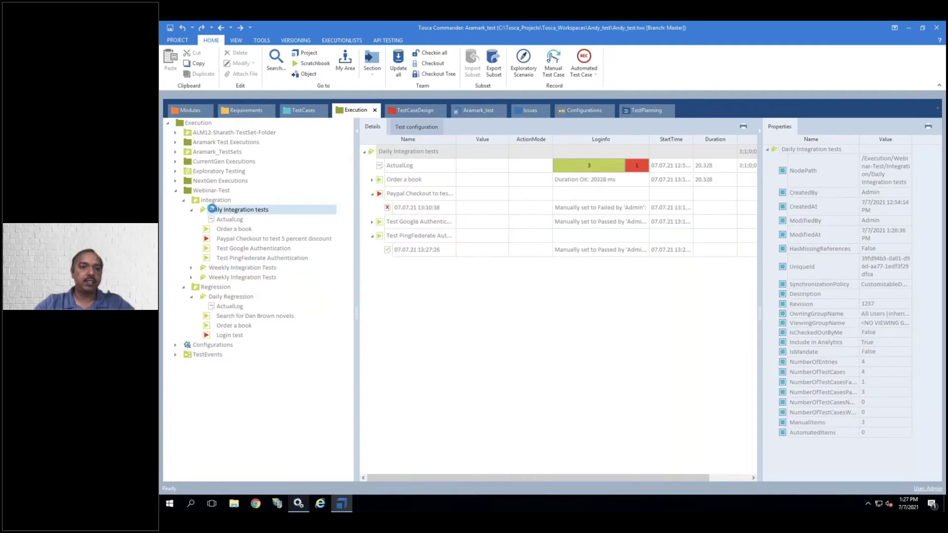
pyautogui.rightClick(216, 212)
pyautogui.press('Return')
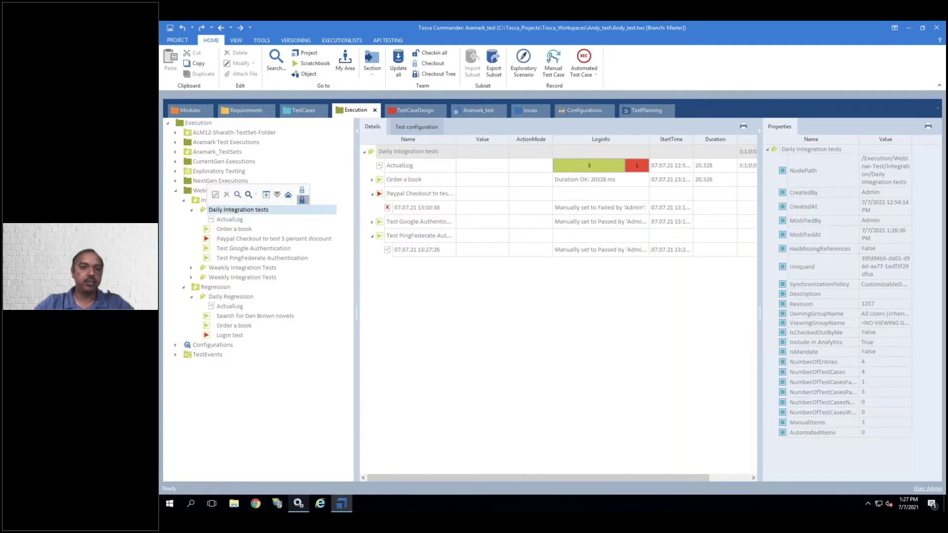
# - Set Test PingFederate Authentication's result to Failed with the comment 'Failed'
pyautogui.click(209, 259)
pyautogui.rightClick(209, 257)
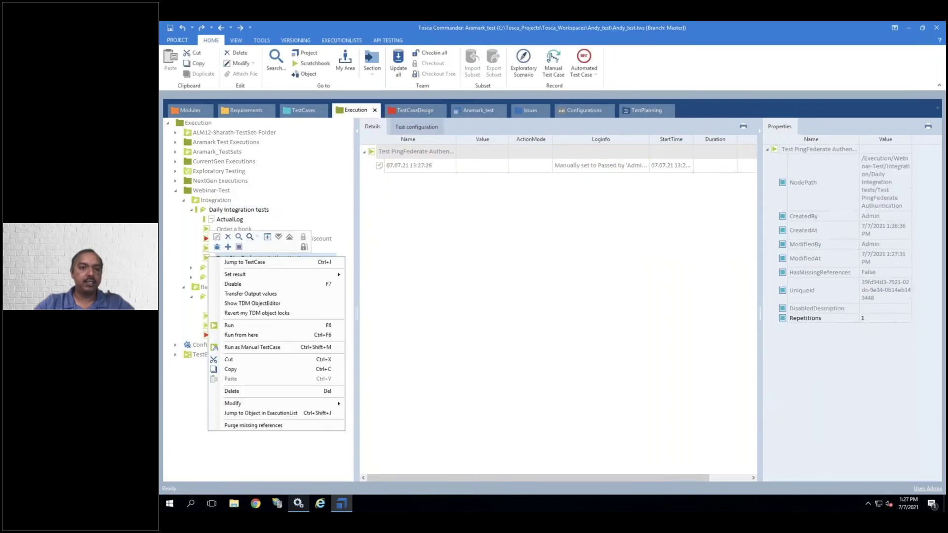
pyautogui.moveTo(309, 275)
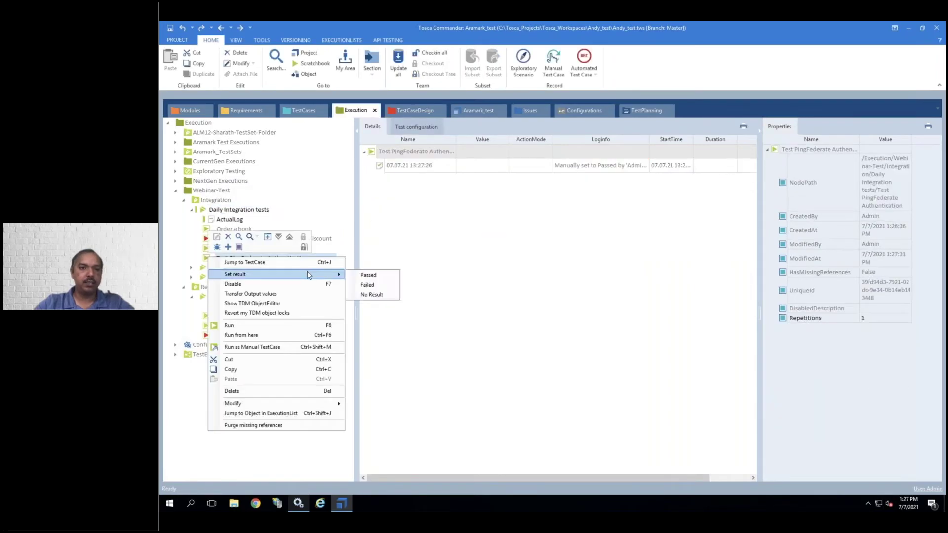
pyautogui.click(367, 285)
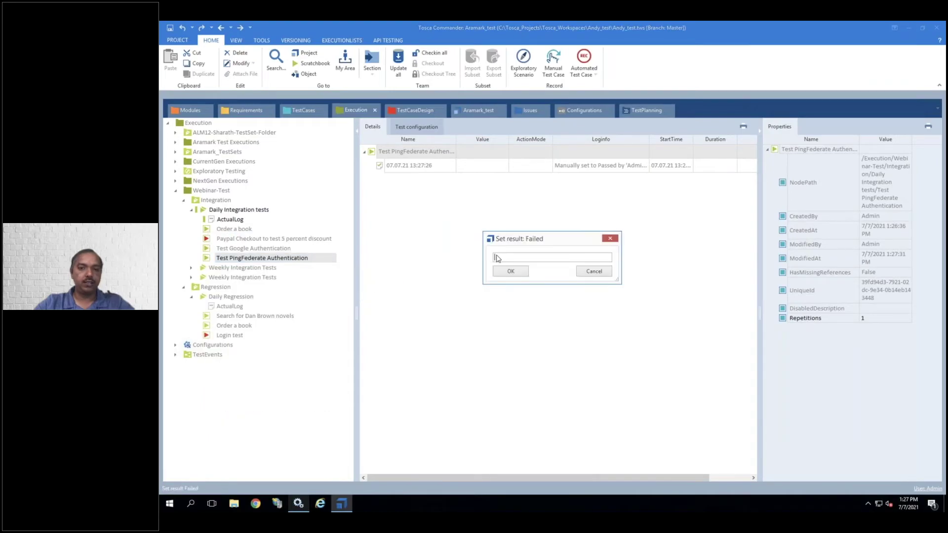
pyautogui.write('Faile')
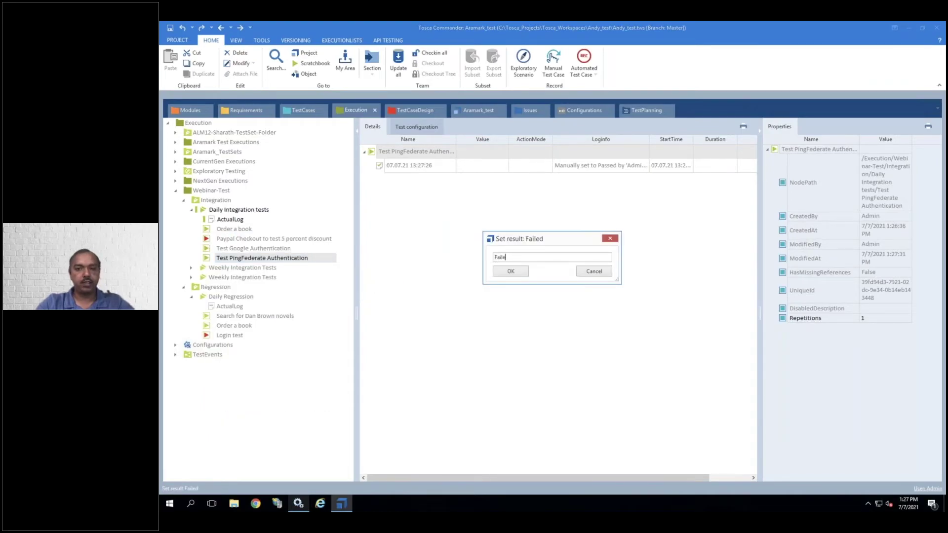
pyautogui.write('d')
pyautogui.click(511, 271)
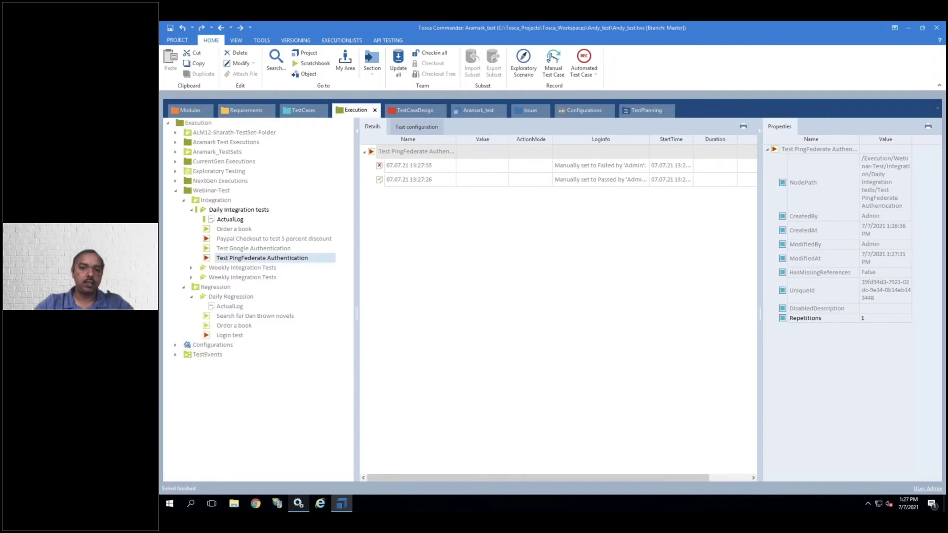
# - Check in the Daily Integration tests list and review the PingFederate entry's two results
pyautogui.rightClick(201, 211)
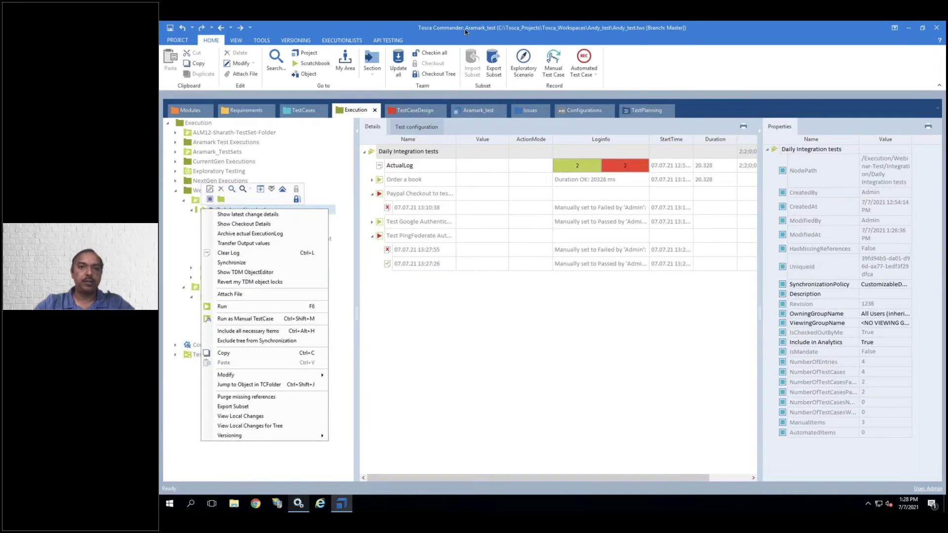
pyautogui.click(419, 53)
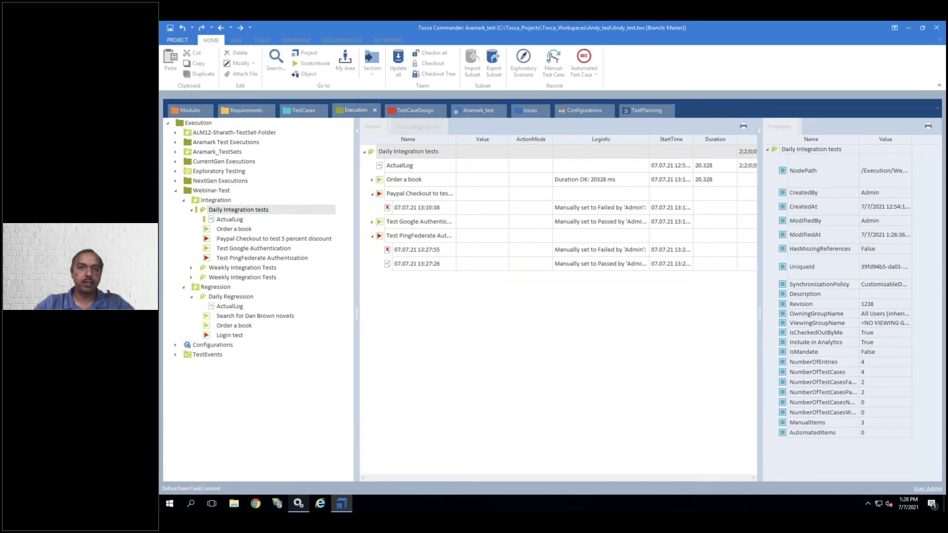
pyautogui.rightClick(206, 211)
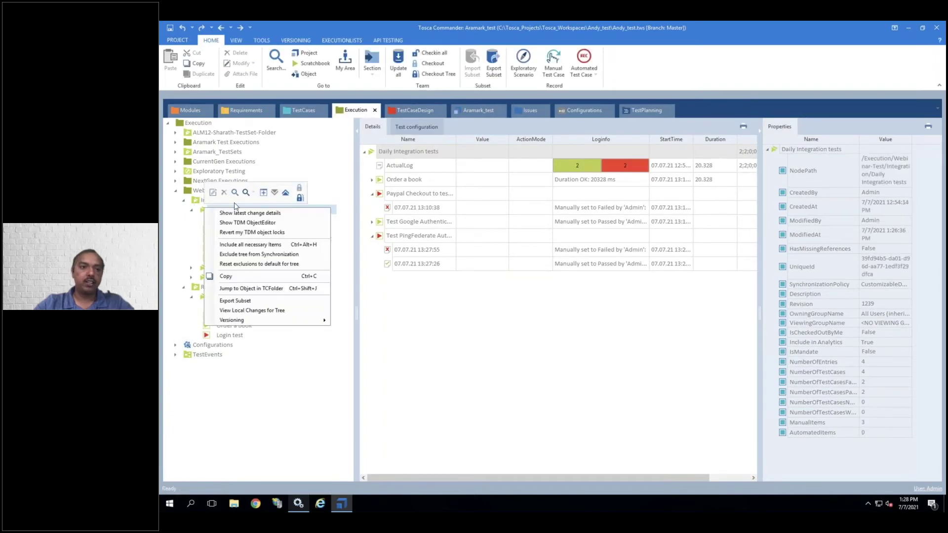
pyautogui.click(300, 199)
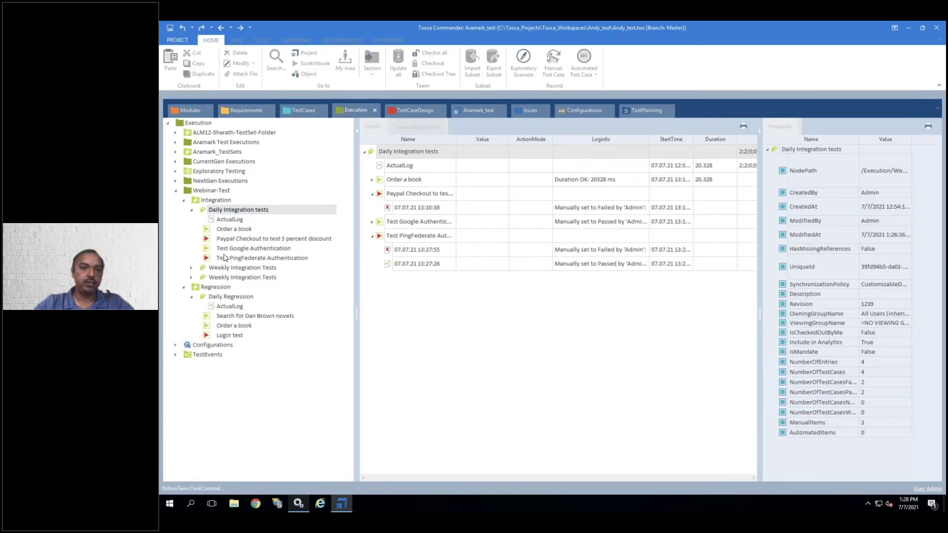
pyautogui.click(224, 258)
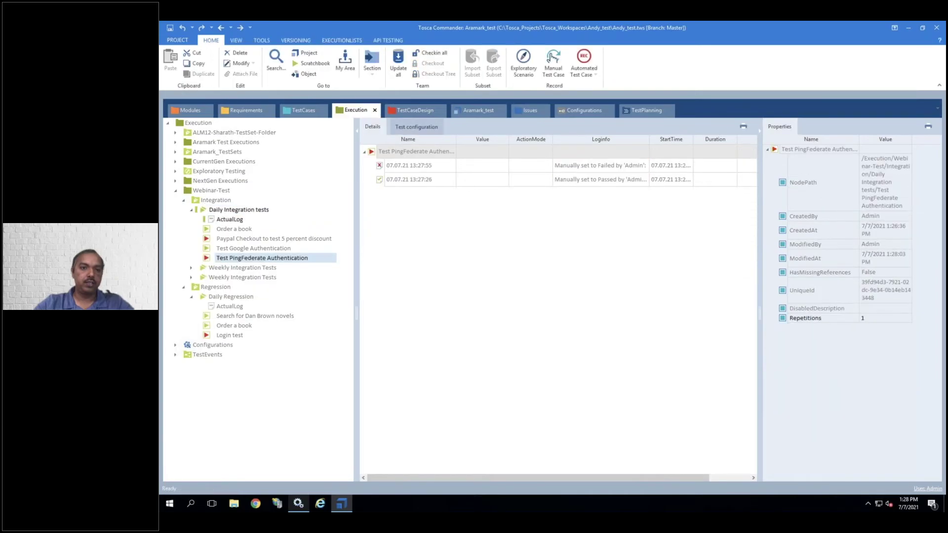
# - Record a third result for Test PingFederate Authentication, Passed with comment 'Ok', and update the workspace
pyautogui.rightClick(221, 258)
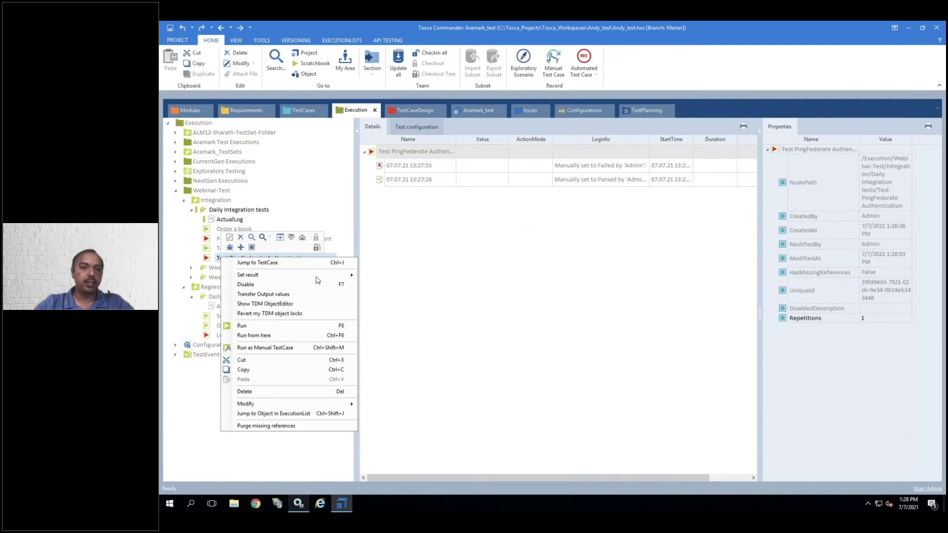
pyautogui.moveTo(316, 275)
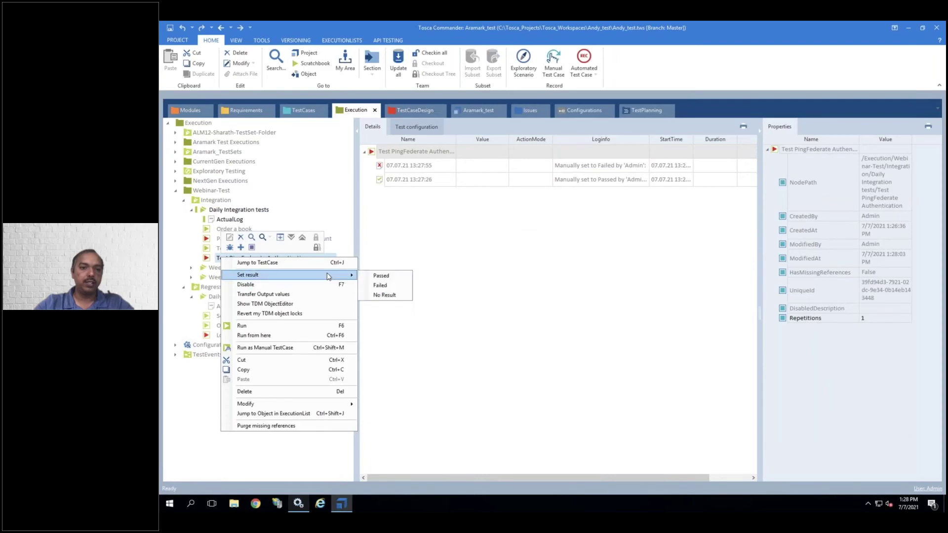
pyautogui.click(383, 276)
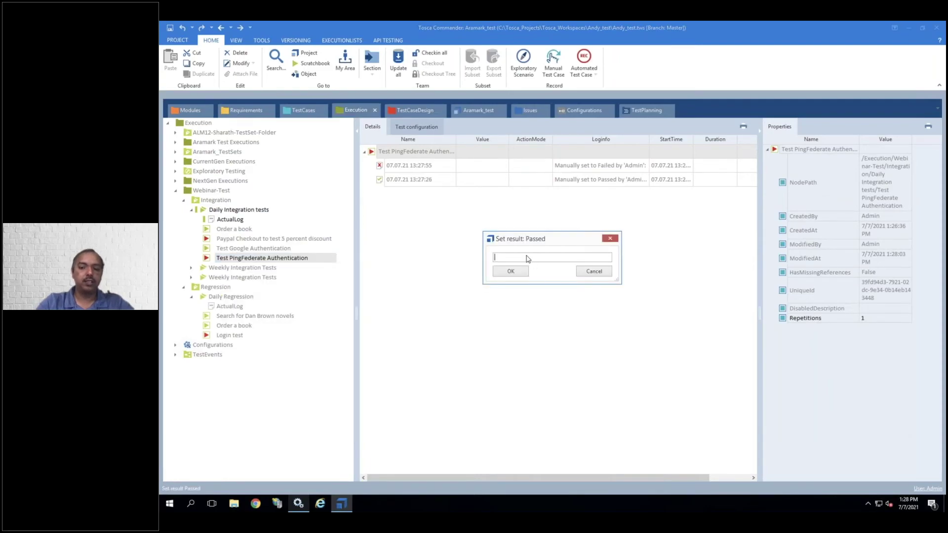
pyautogui.write('Ok')
pyautogui.click(512, 271)
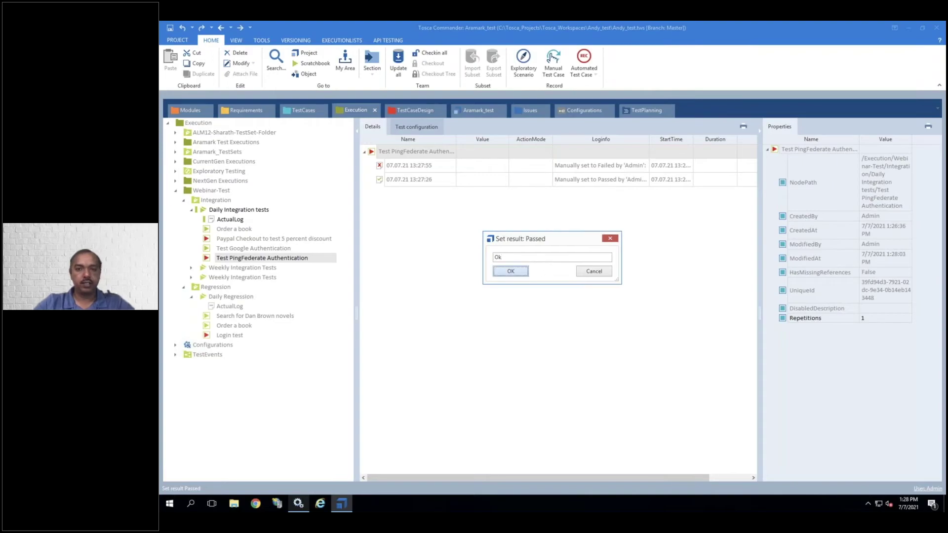
pyautogui.click(398, 60)
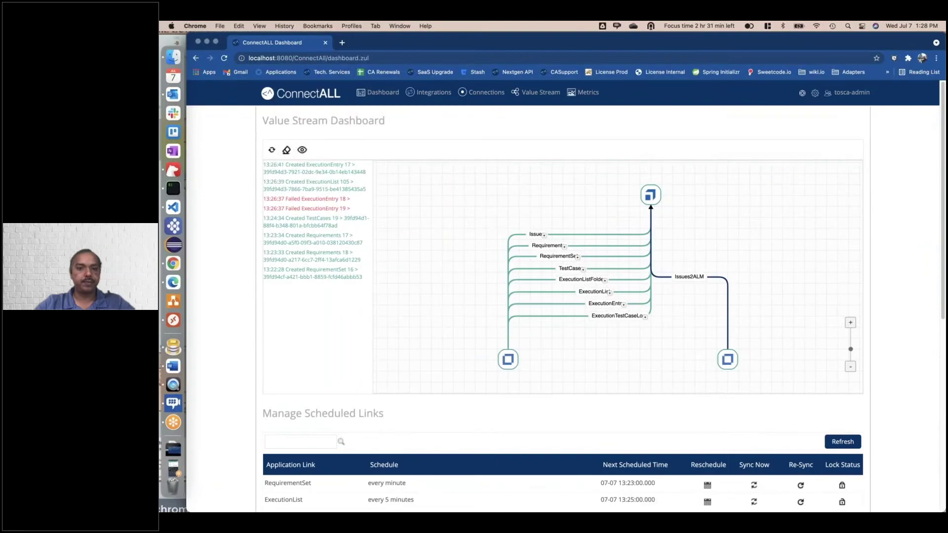
# - Sync ExecutionTestCaseLog now and confirm logs 17–19 were created, then go to the ALM desktop
pyautogui.scroll(-2, 563, 306)
pyautogui.scroll(-5, 377, 281)
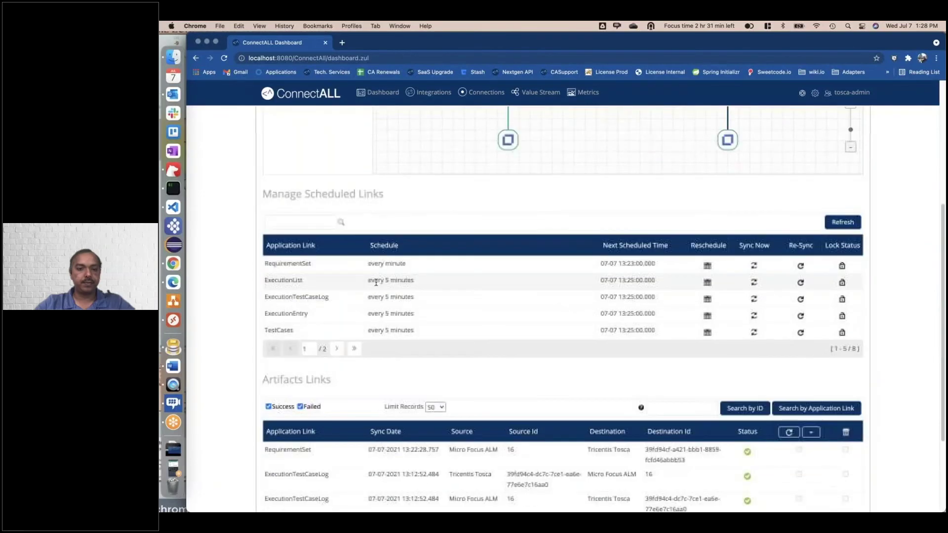
pyautogui.click(753, 300)
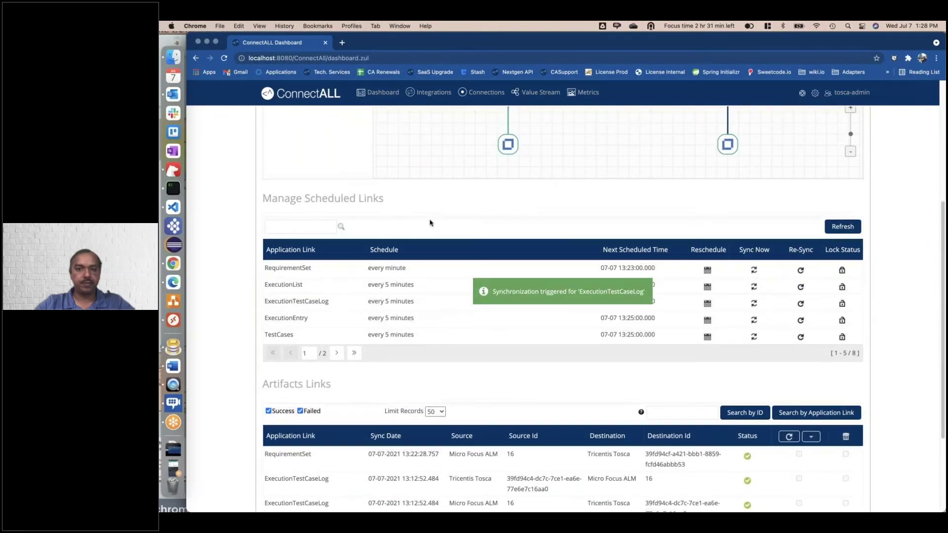
pyautogui.scroll(5, 430, 222)
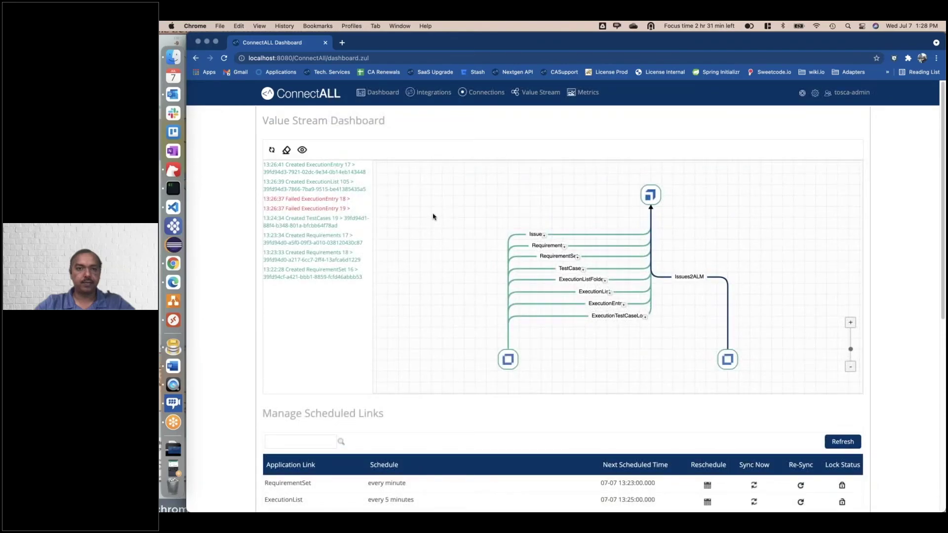
pyautogui.scroll(-1, 765, 348)
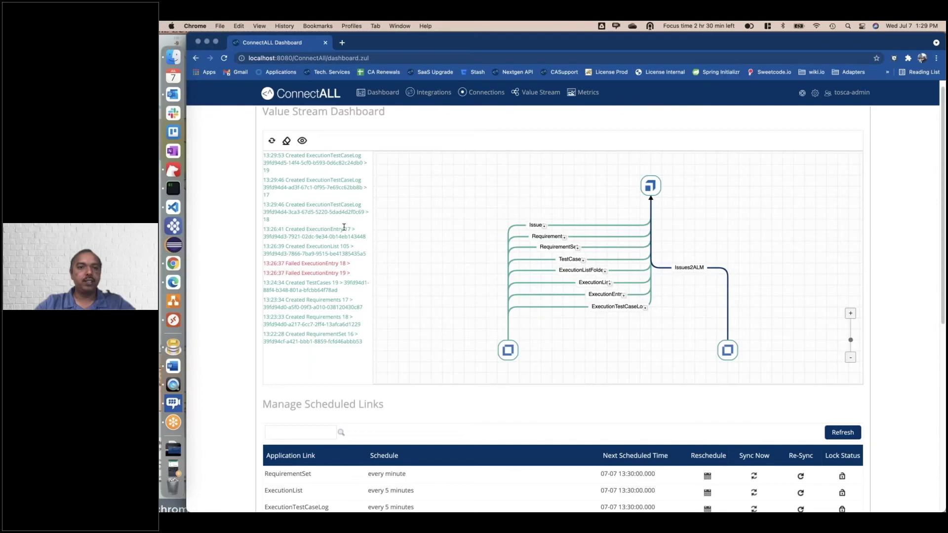
pyautogui.moveTo(322, 223); pyautogui.dragTo(329, 157)
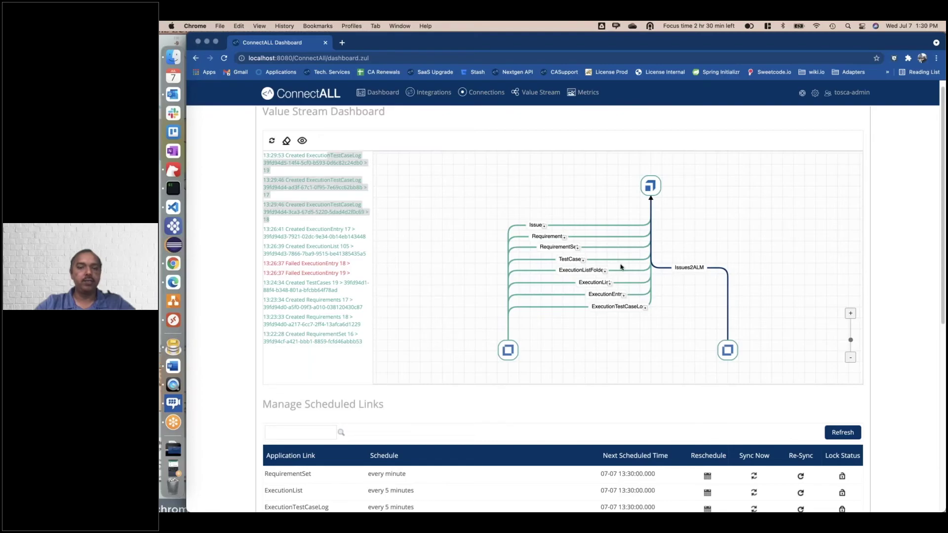
pyautogui.hotkey('ctrl', 'Right')
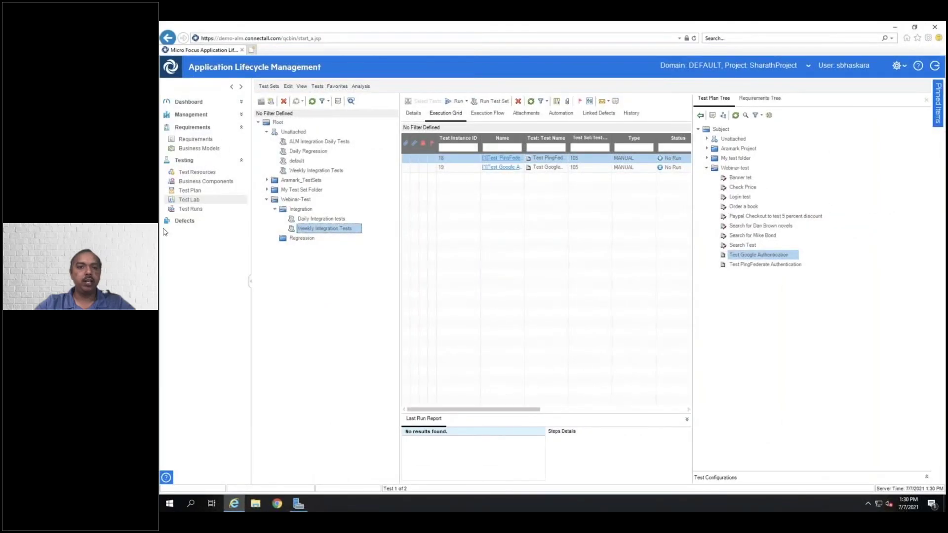
pyautogui.click(200, 212)
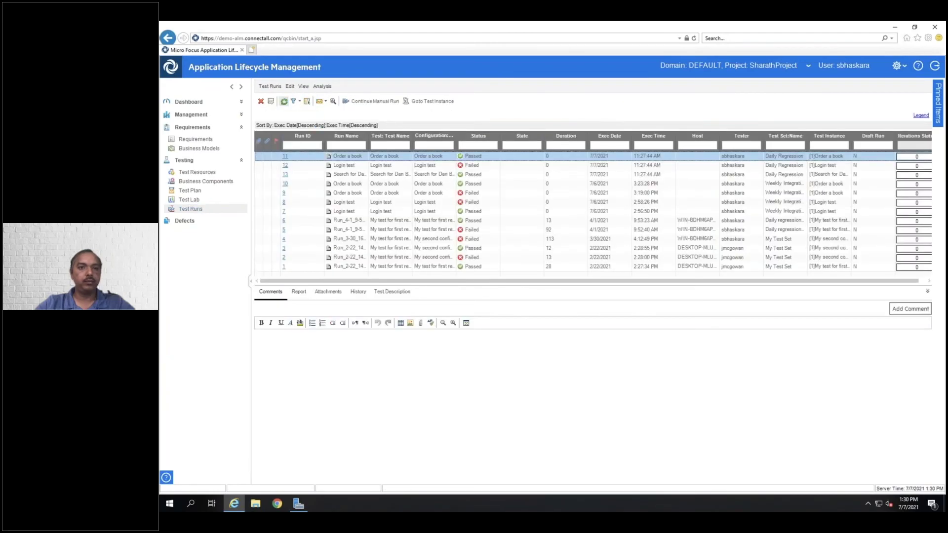
pyautogui.click(284, 101)
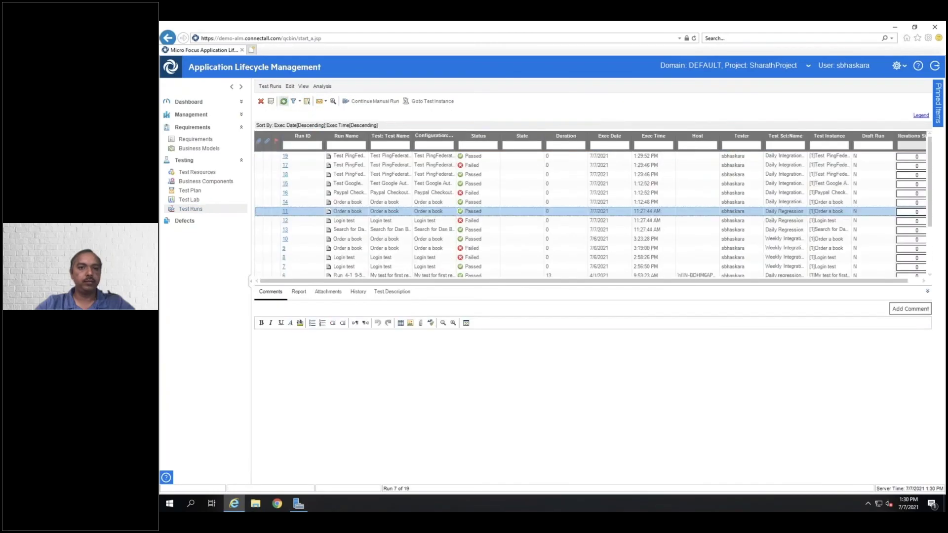
pyautogui.click(348, 156)
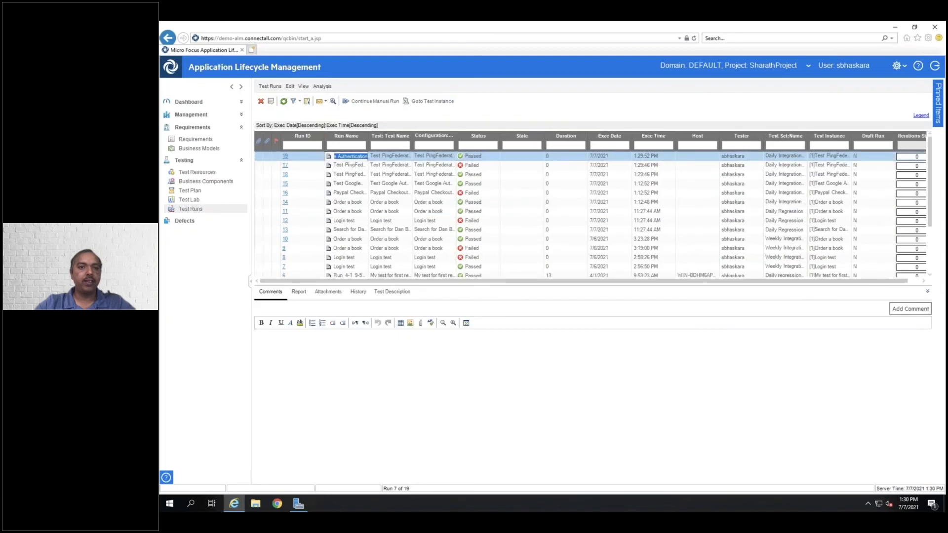
pyautogui.click(355, 175)
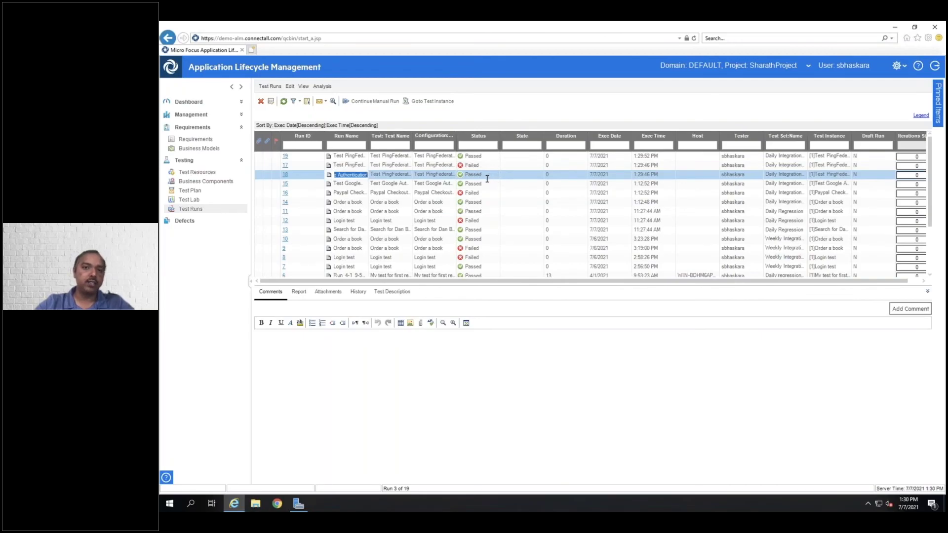
pyautogui.click(488, 156)
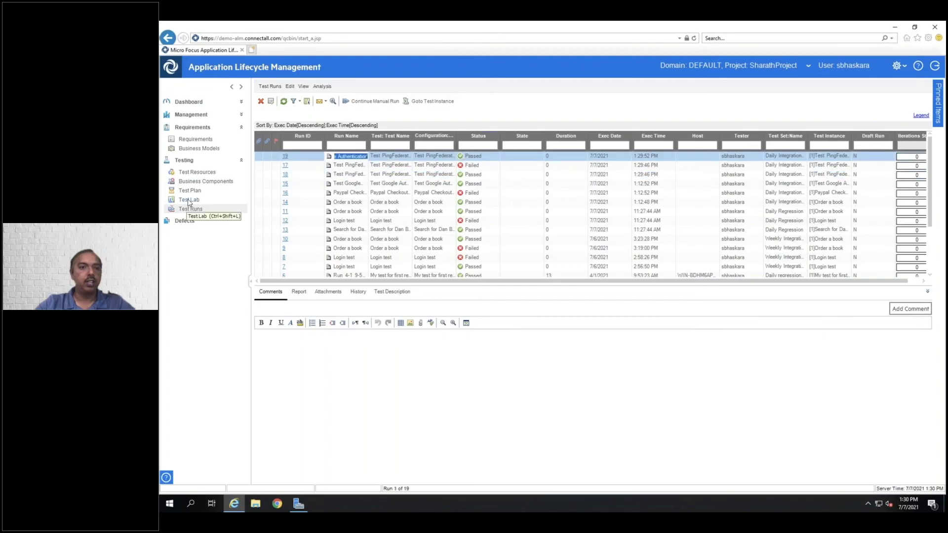
pyautogui.click(189, 199)
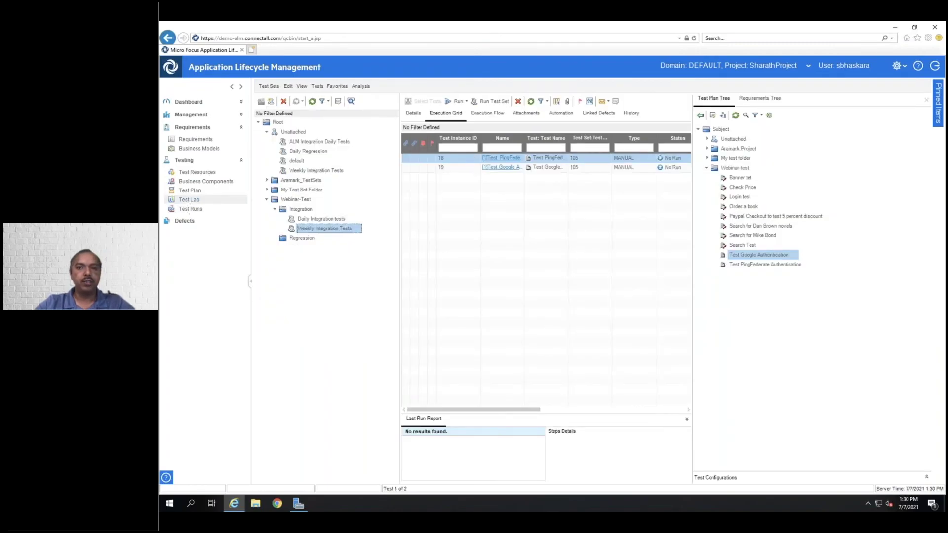
# - Compare the test instances of the Daily Integration and Weekly Integration test sets
pyautogui.click(327, 219)
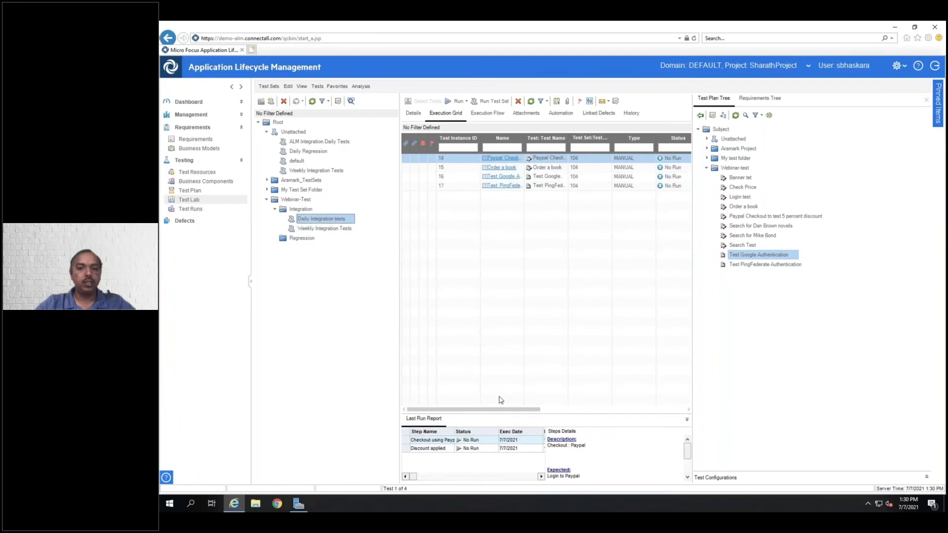
pyautogui.click(327, 229)
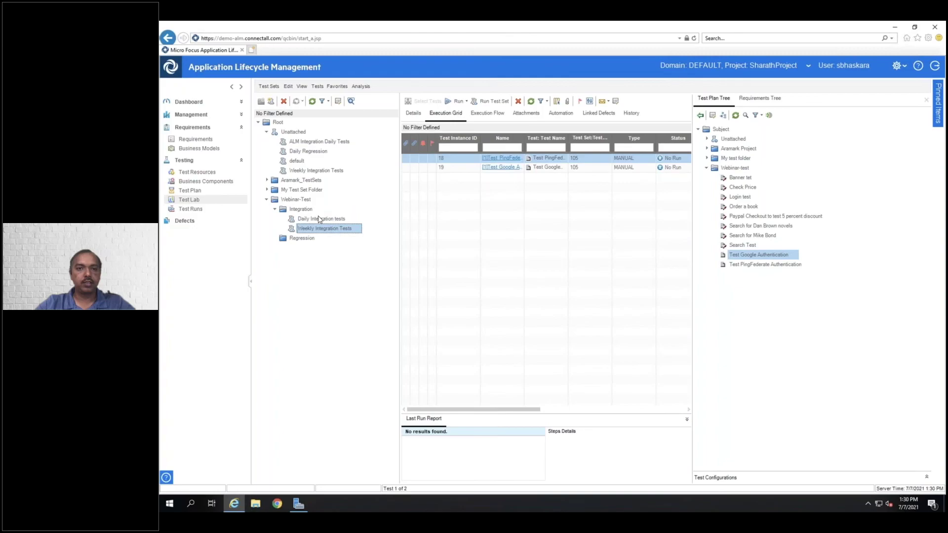
pyautogui.click(319, 219)
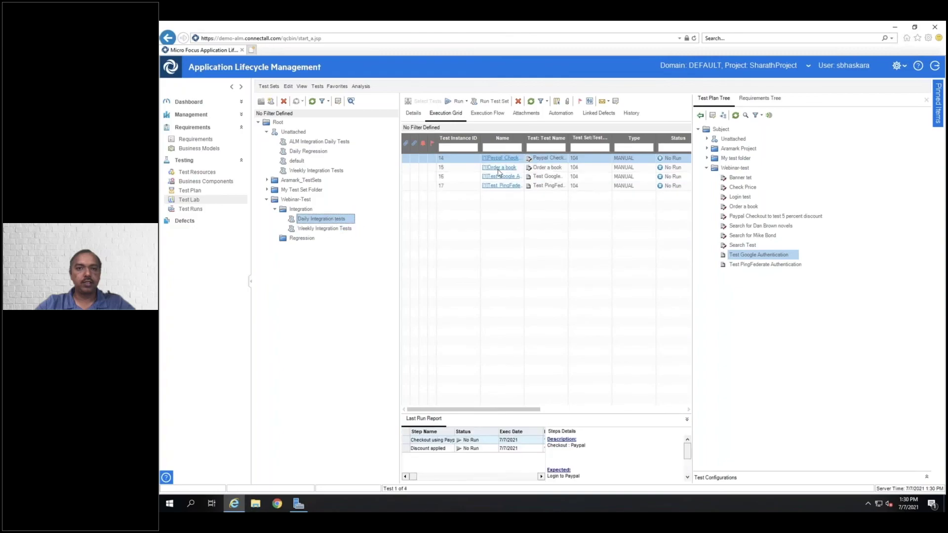
# - Check test instance 17's last run report, then collapse the Integration folder to view its details
pyautogui.click(464, 186)
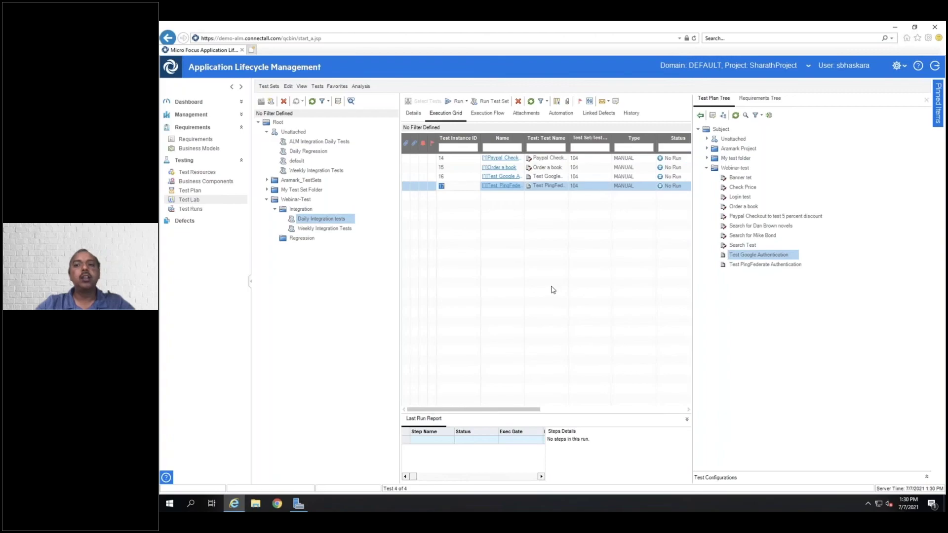
pyautogui.click(472, 272)
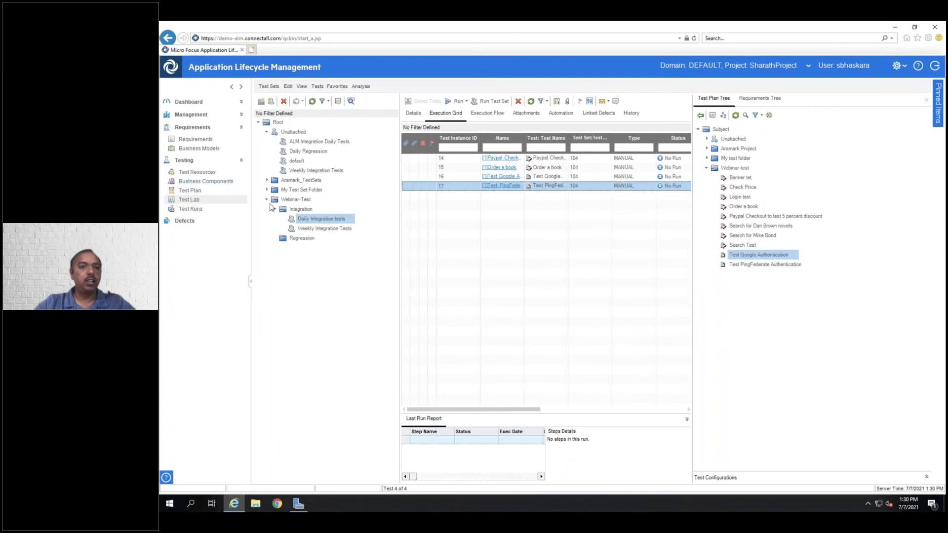
pyautogui.click(276, 210)
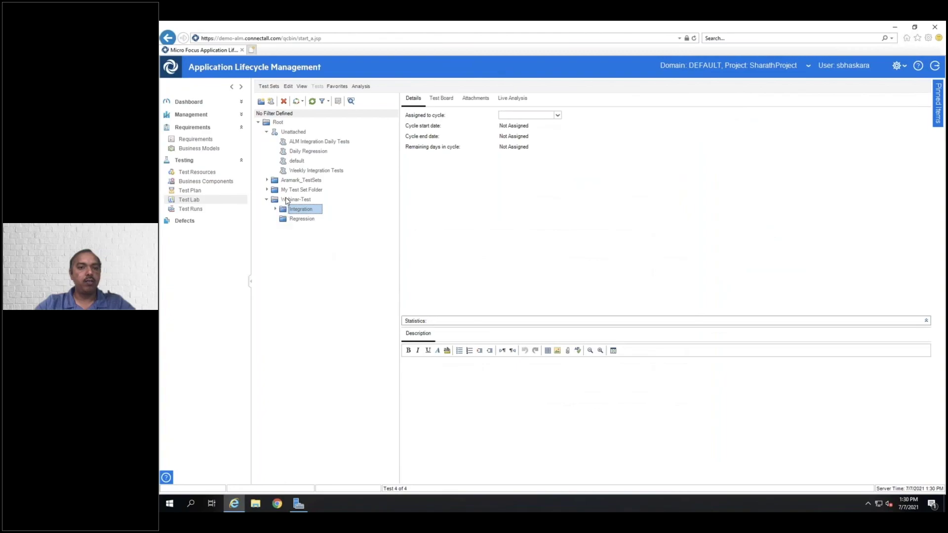
# - Cancel a new folder under Webinar-Test and return to the ConnectALL dashboard
pyautogui.click(285, 201)
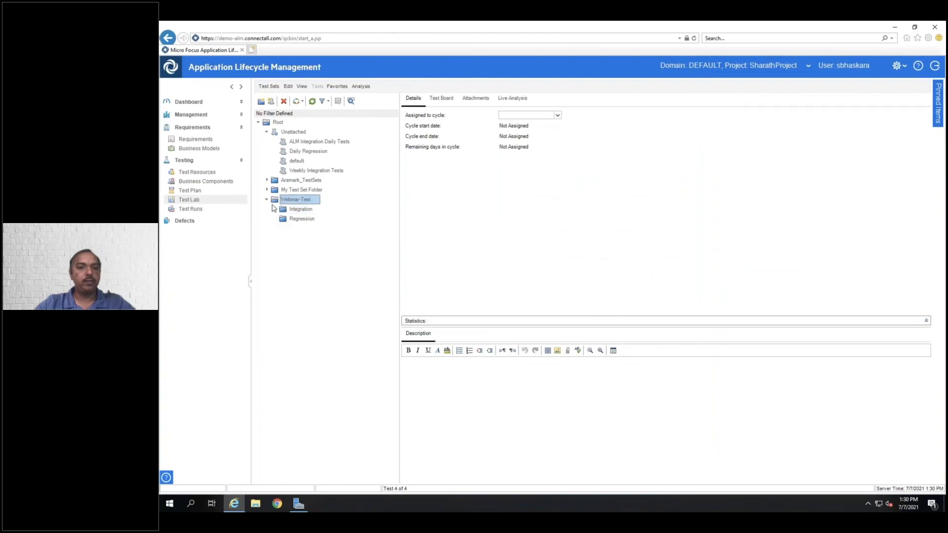
pyautogui.rightClick(275, 200)
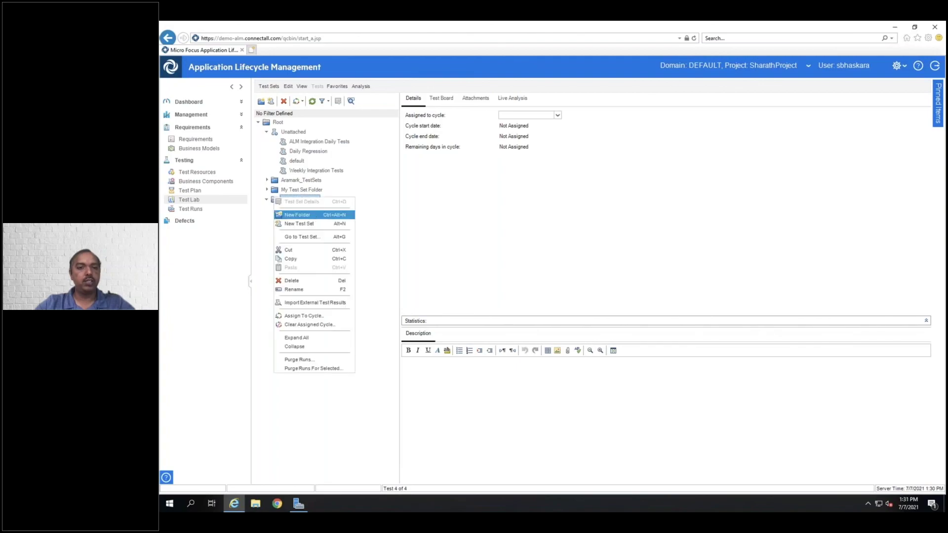
pyautogui.click(313, 216)
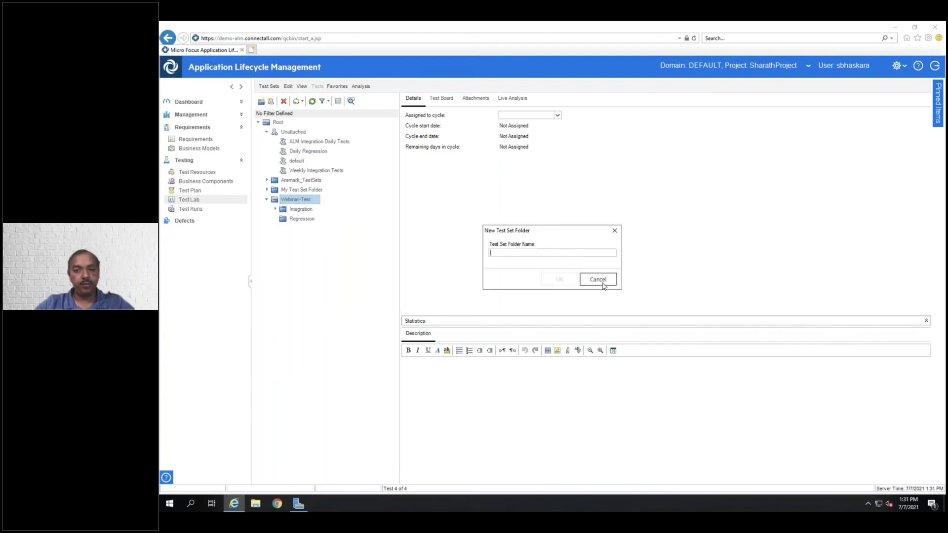
pyautogui.click(614, 232)
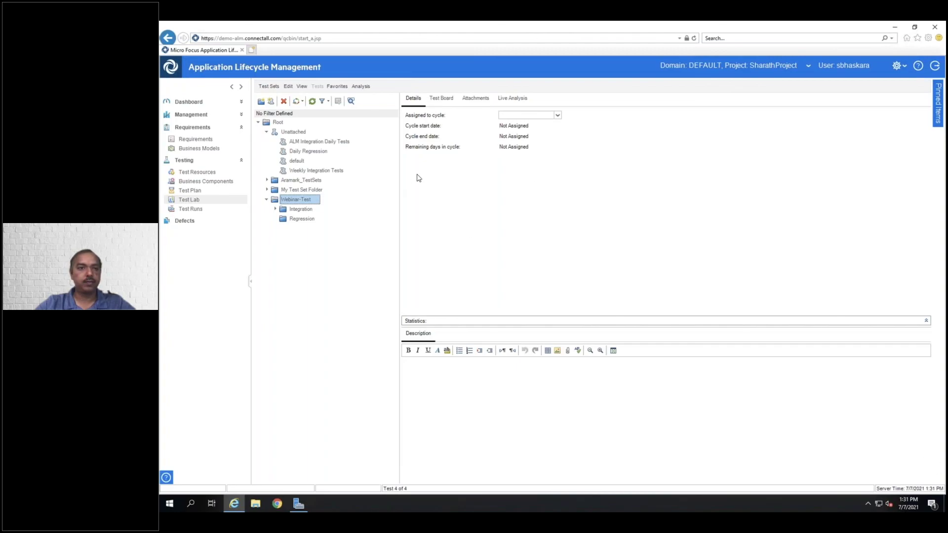
pyautogui.hotkey('ctrl', 'Left')
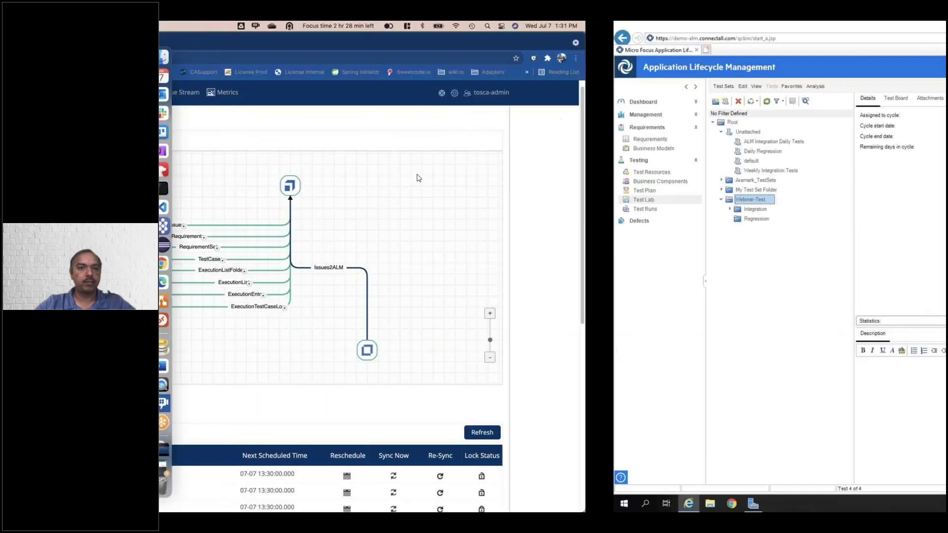